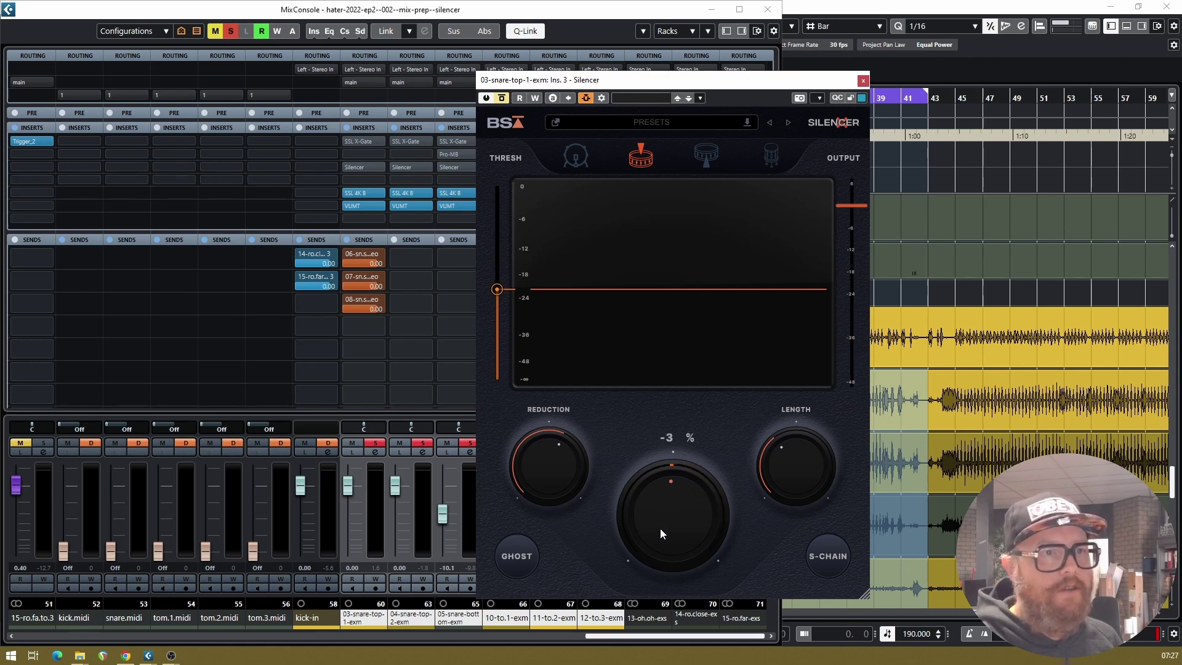
Raise the Silencer's length slightly on the first snare top channel and set its threshold to -21.44 dB.
mouse_move(792, 471)
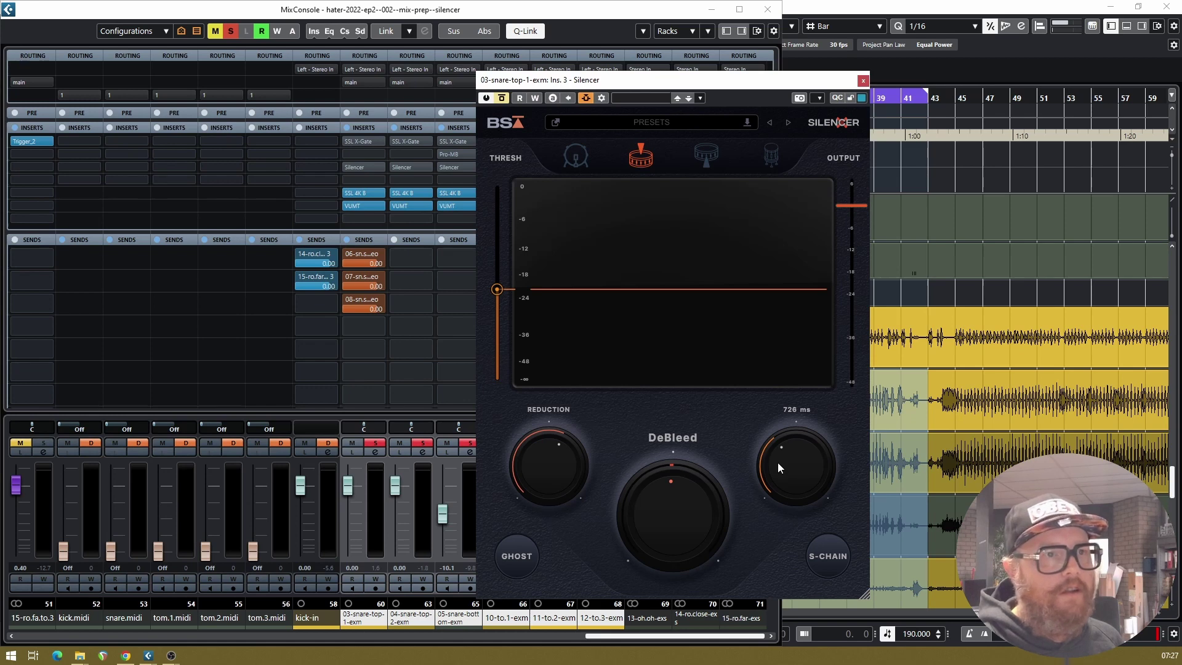
left_click_drag(791, 460, 800, 378)
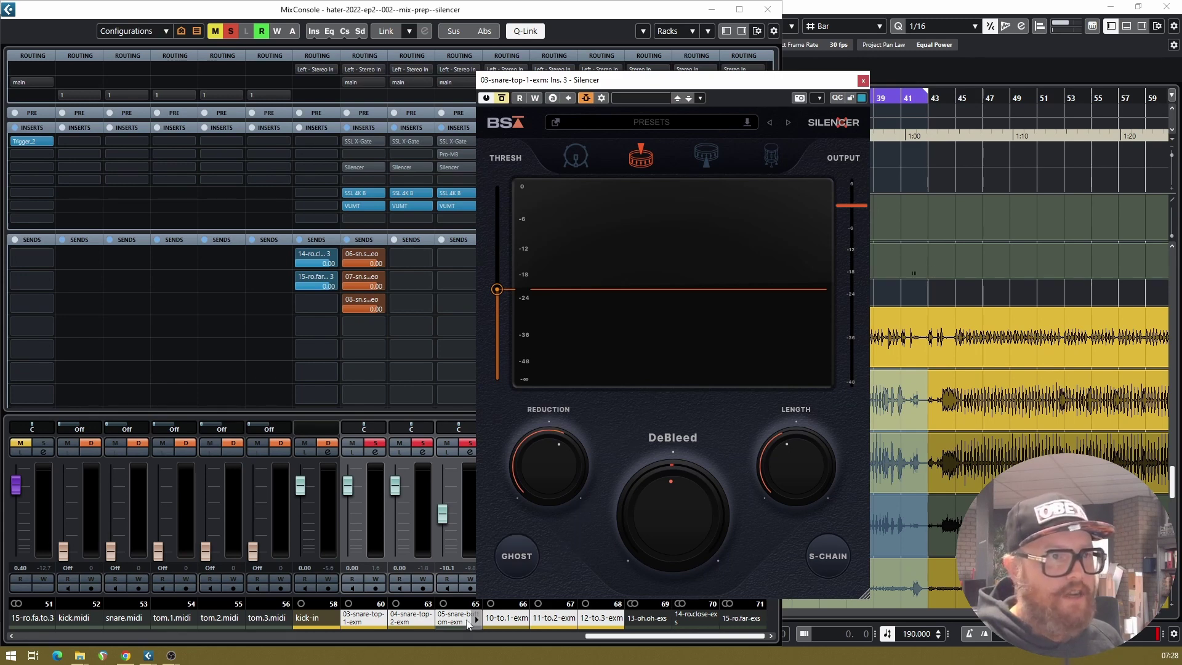
mouse_move(497, 295)
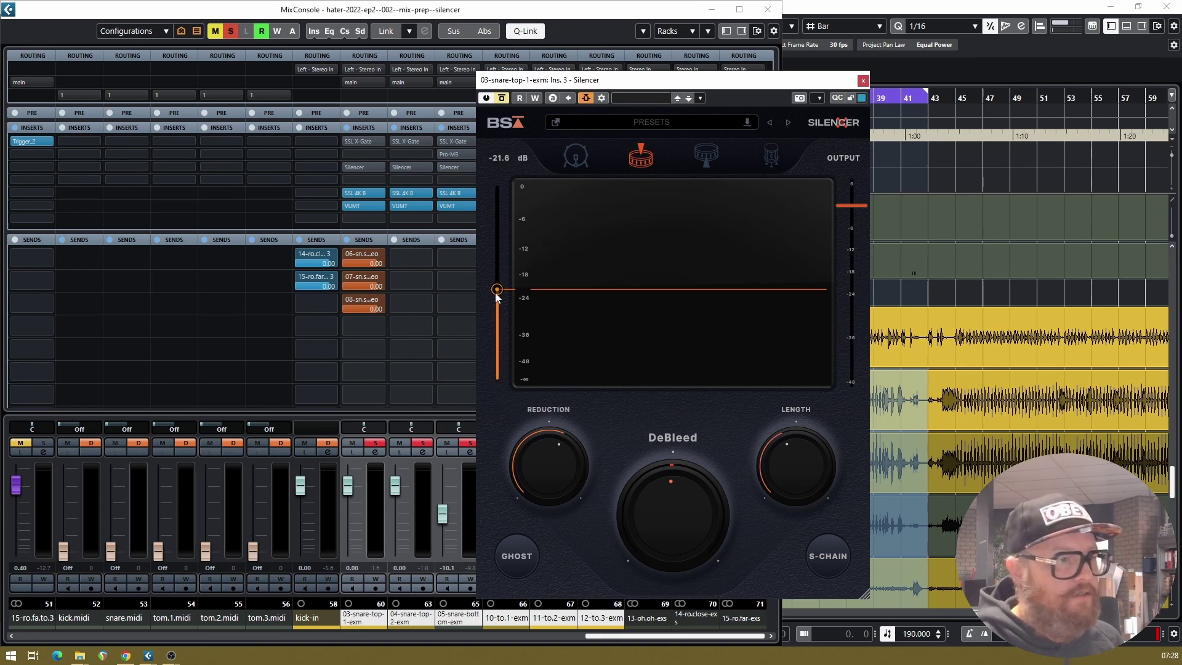
mouse_move(500, 289)
left_mouse_down()
mouse_move(486, 340)
mouse_move(492, 293)
left_mouse_up()
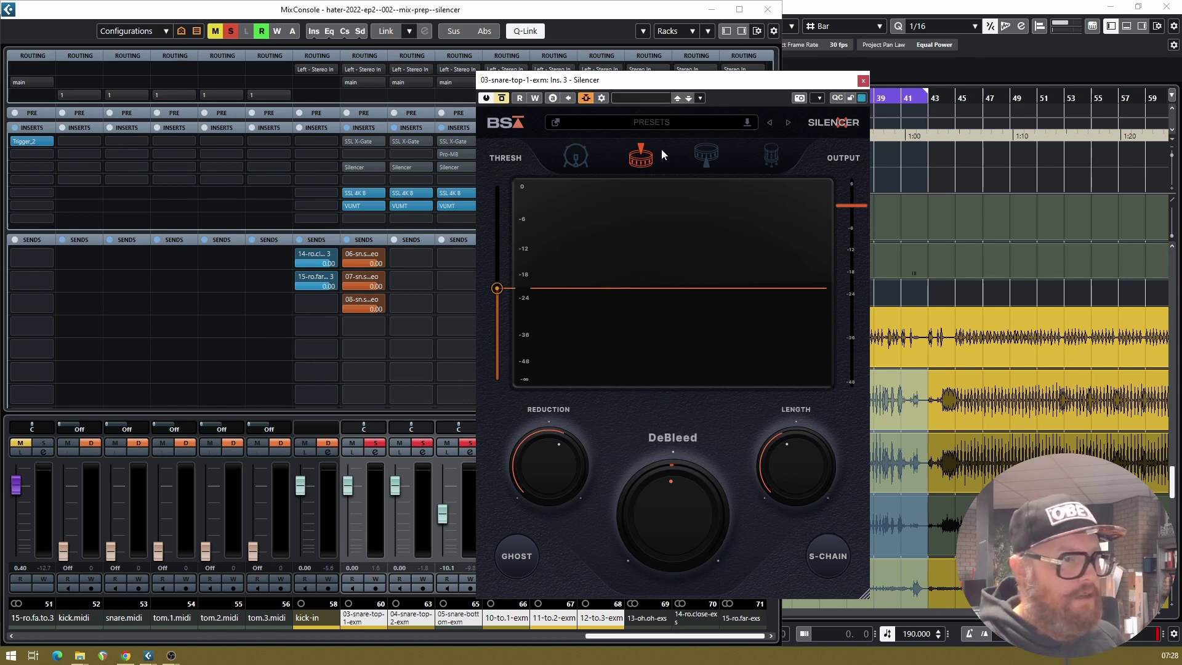
Solo only the 03-snare-top-1-exm channel and audition it with Silencer bypassed.
left_click(357, 618)
left_click(377, 444)
left_click(377, 443, "ctrl")
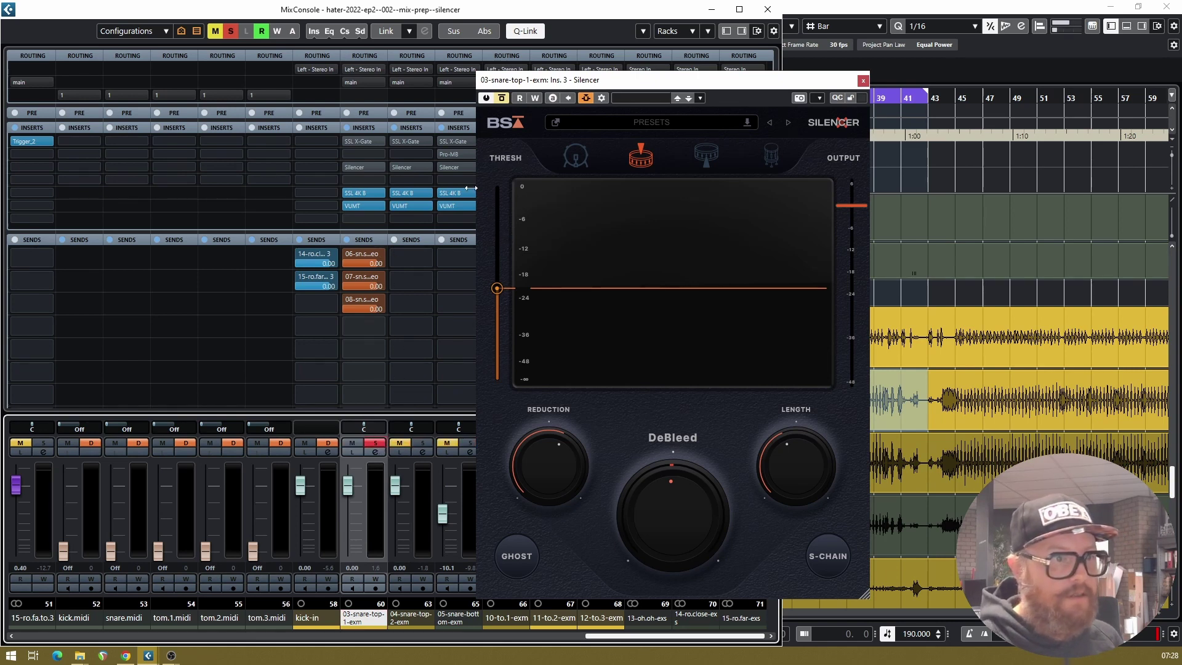
key("space")
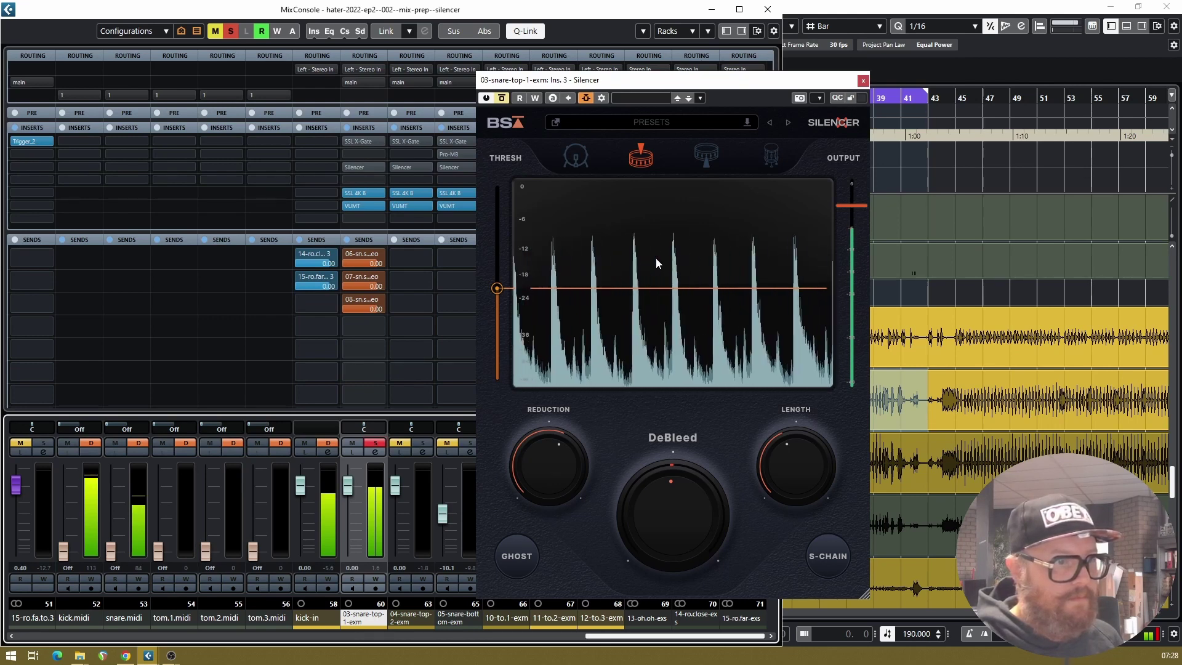
key("space")
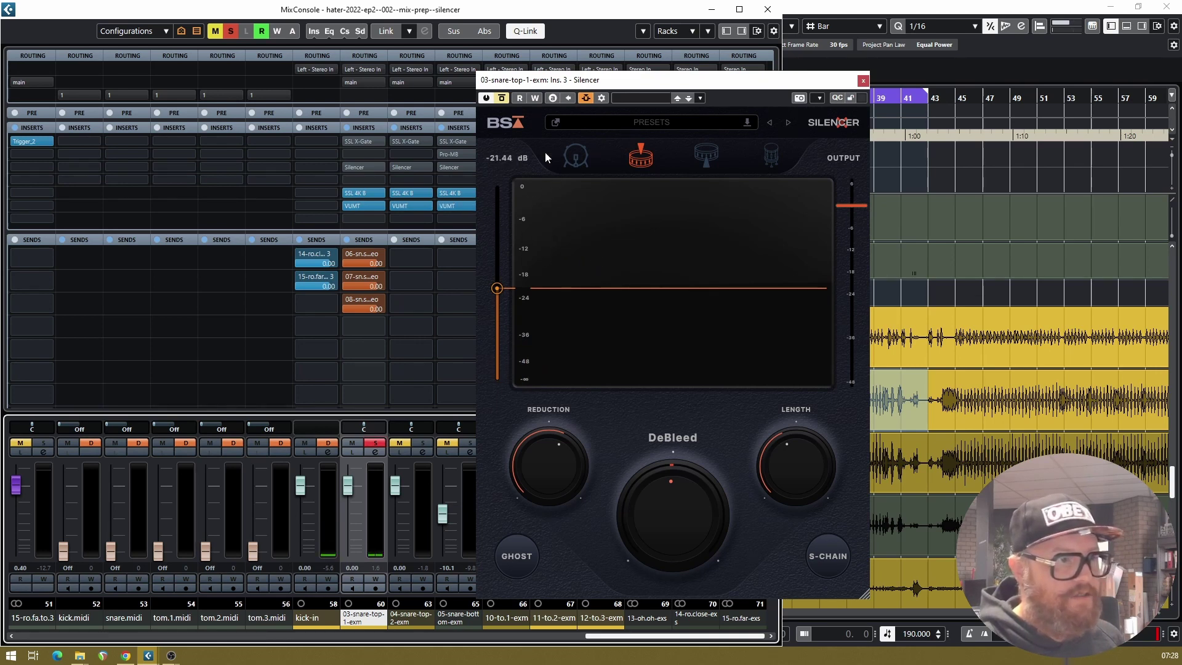
Take Silencer out of bypass and, during playback, set DeBleed to 46% and the length to 794 ms.
left_click(503, 102)
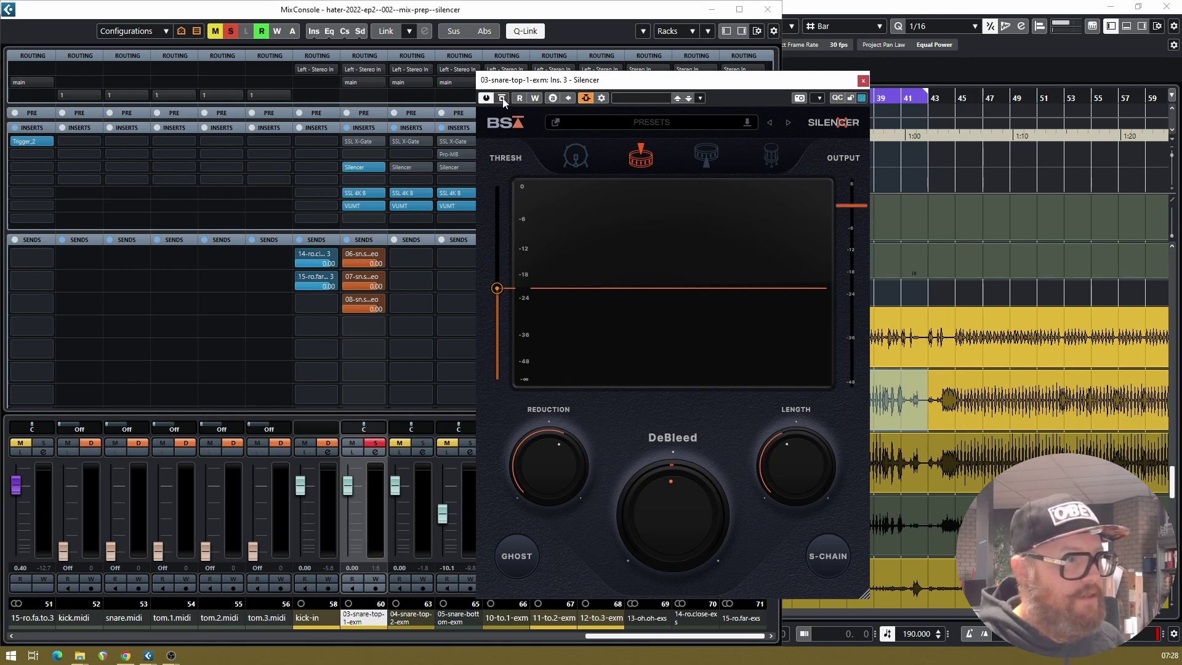
key("space")
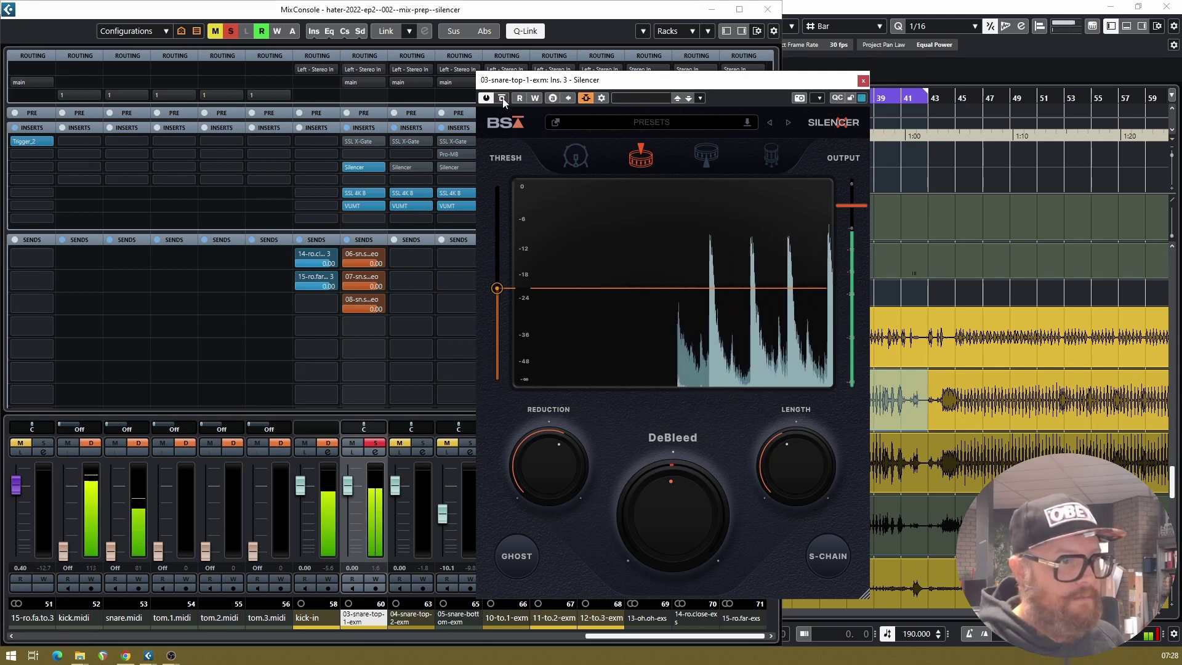
left_click_drag(686, 517, 689, 489)
mouse_move(807, 476)
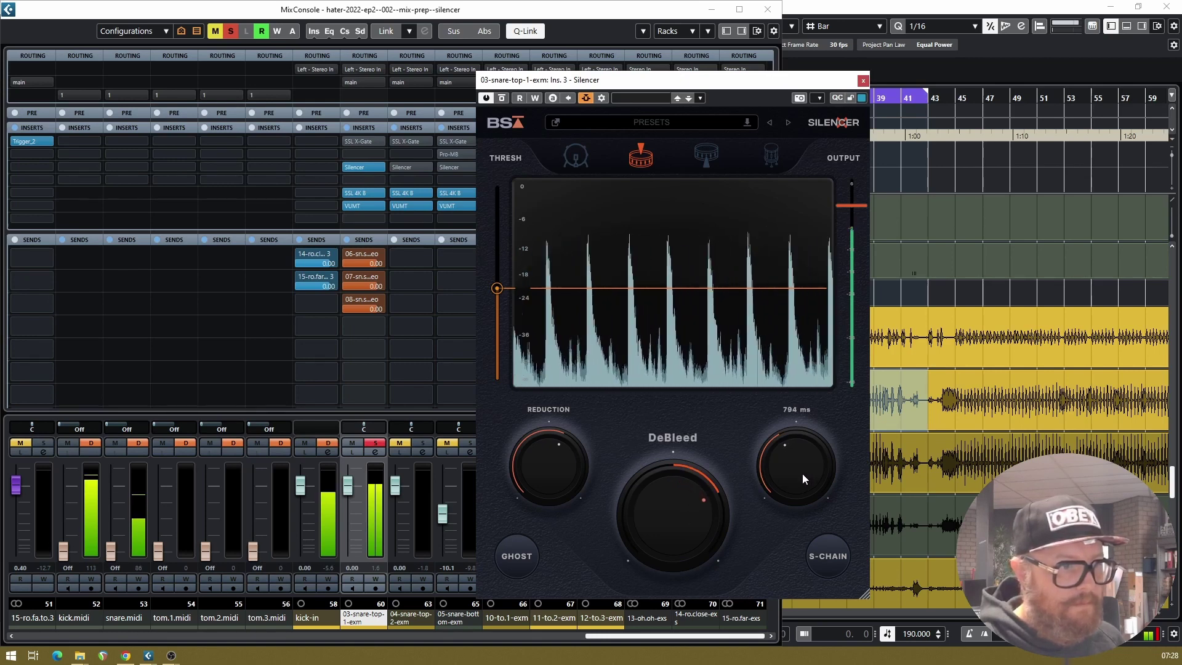
left_click_drag(803, 474, 773, 461)
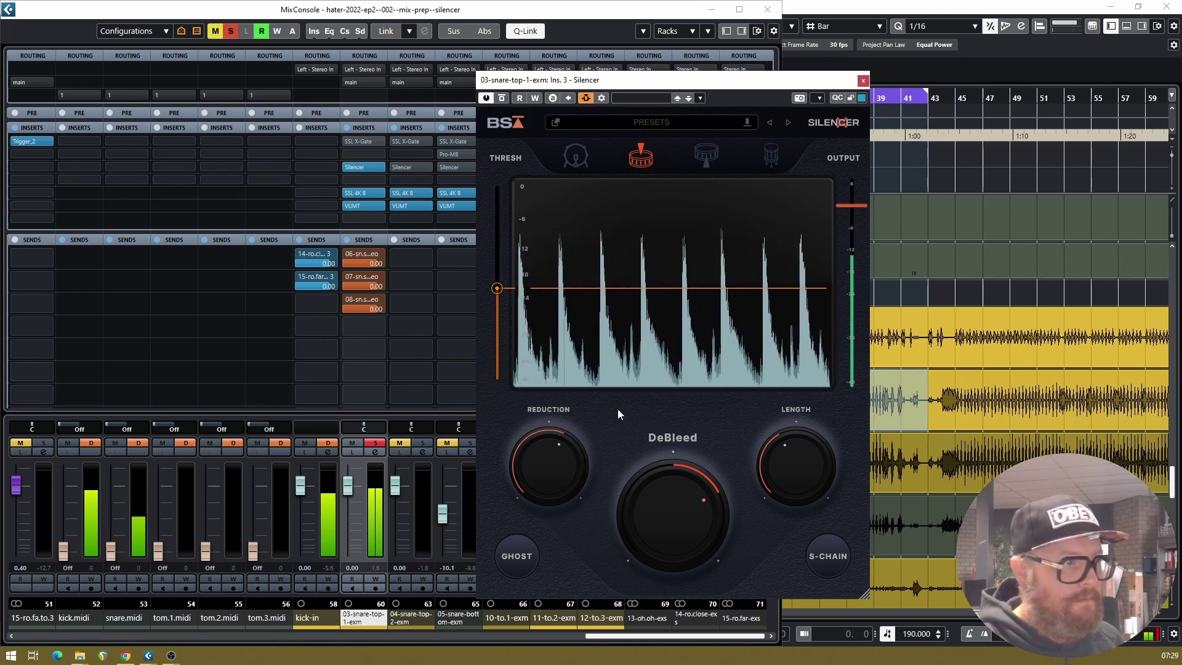
key("space")
Switch Silencer off and compare the snare with SSL X-Gate active and bypassed during playback, closing the gate's window at the end.
mouse_move(801, 409)
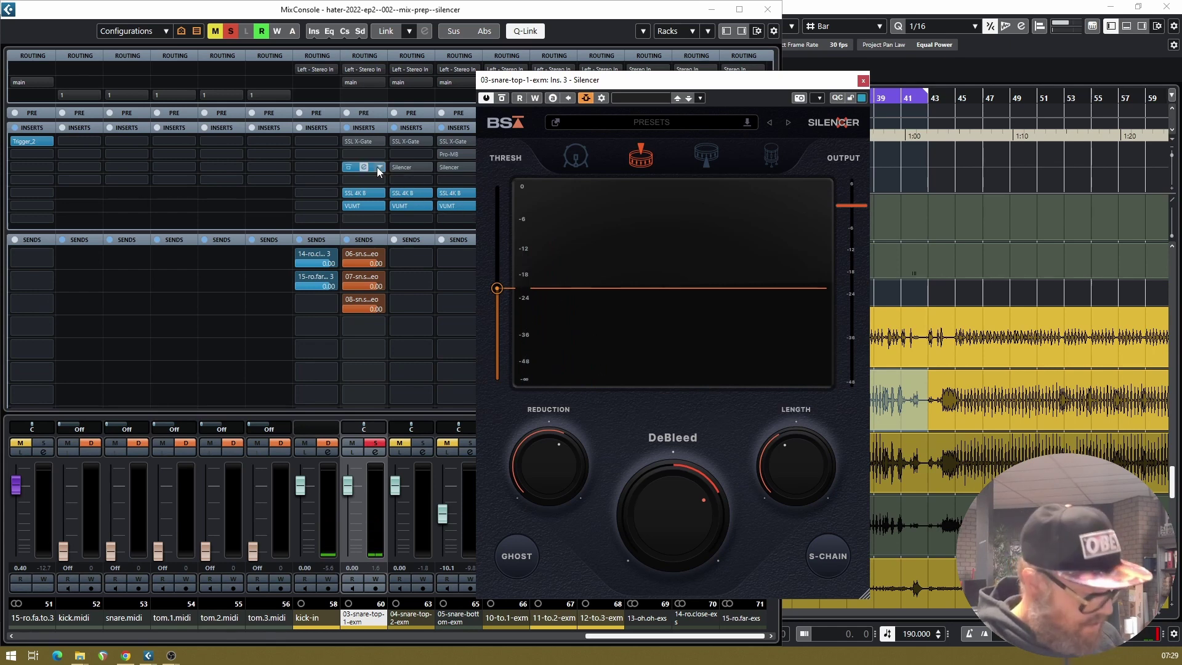
left_click(354, 163)
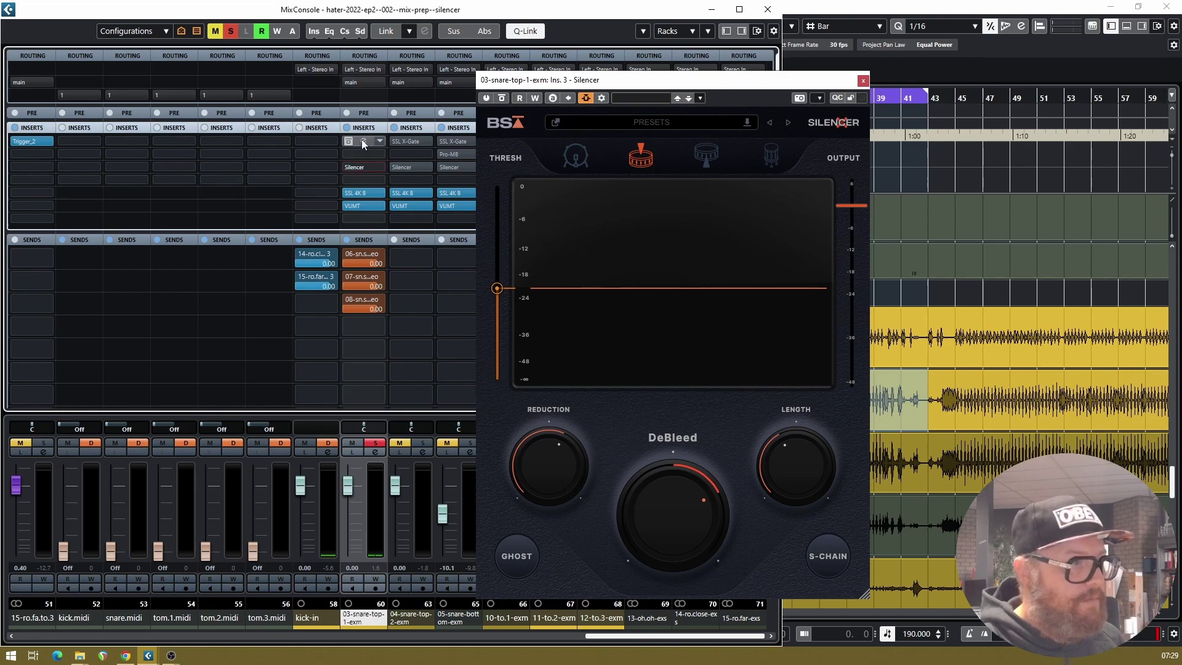
left_click(363, 142)
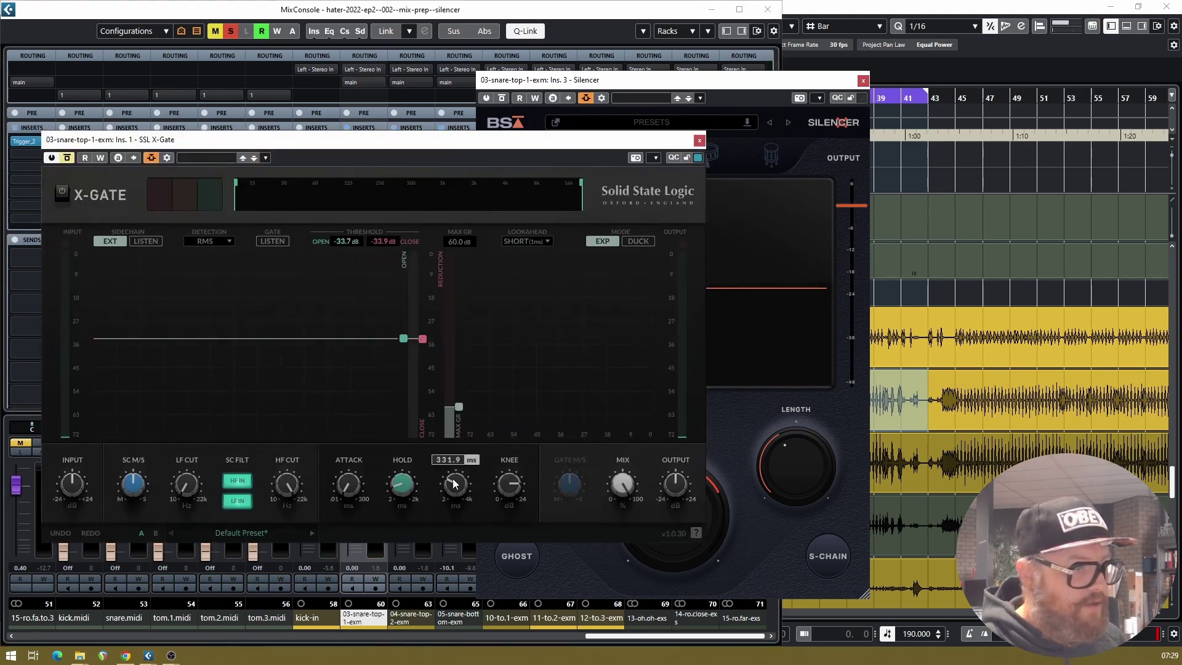
left_click(68, 159)
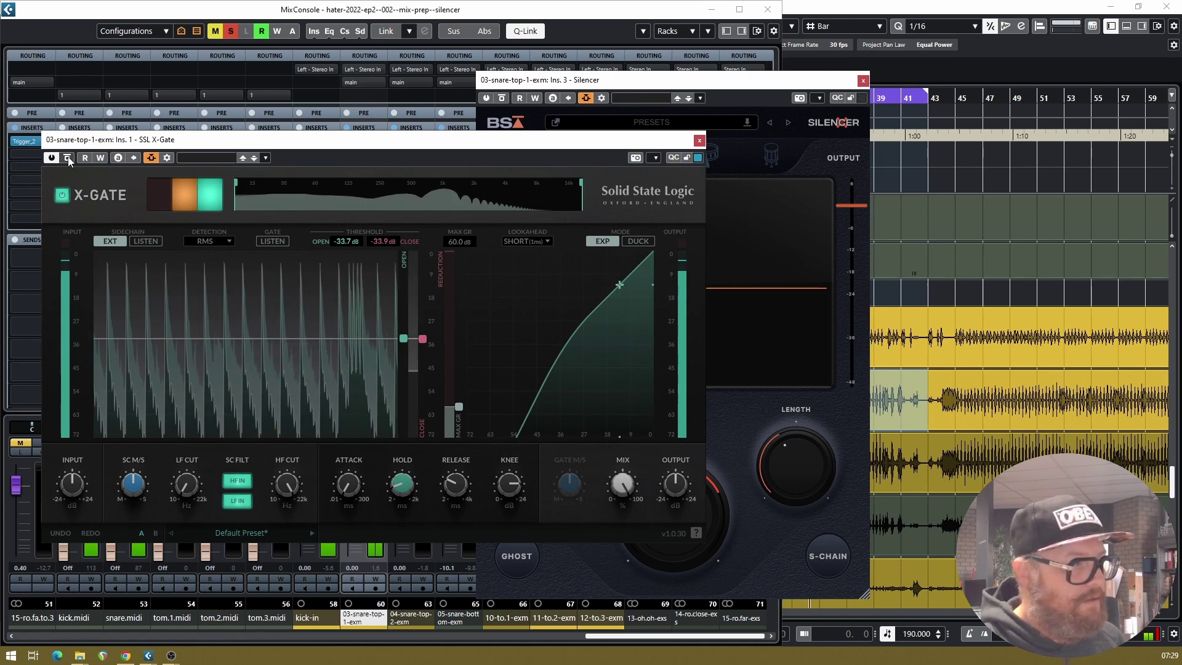
left_click(68, 159)
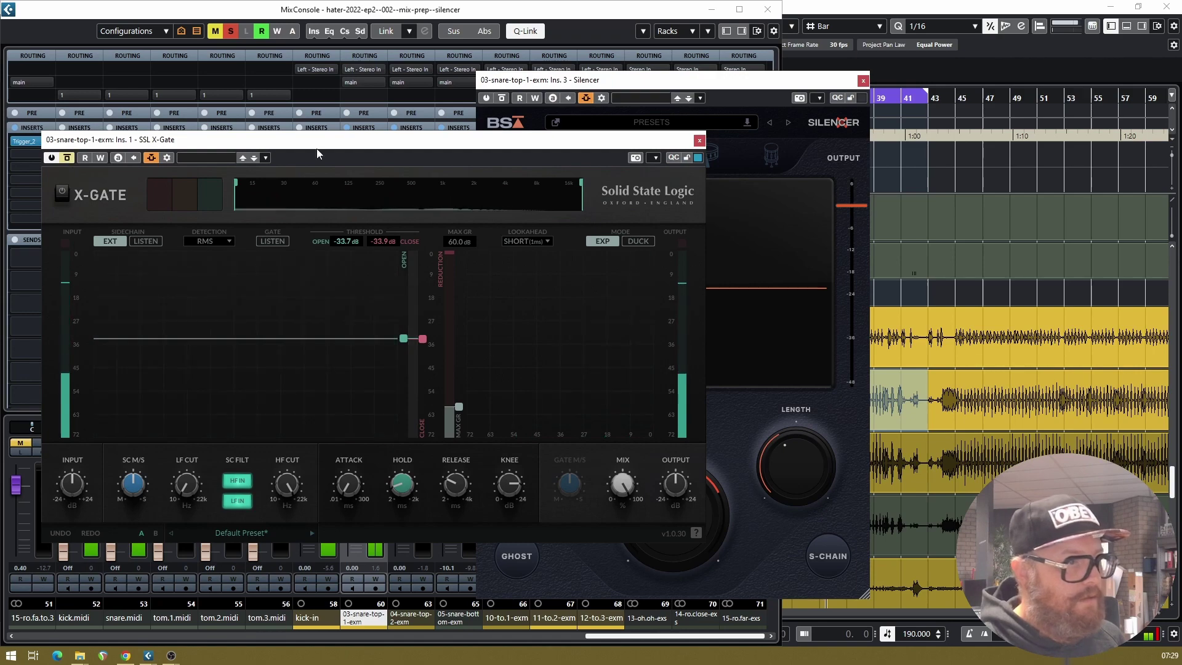
left_click(699, 140)
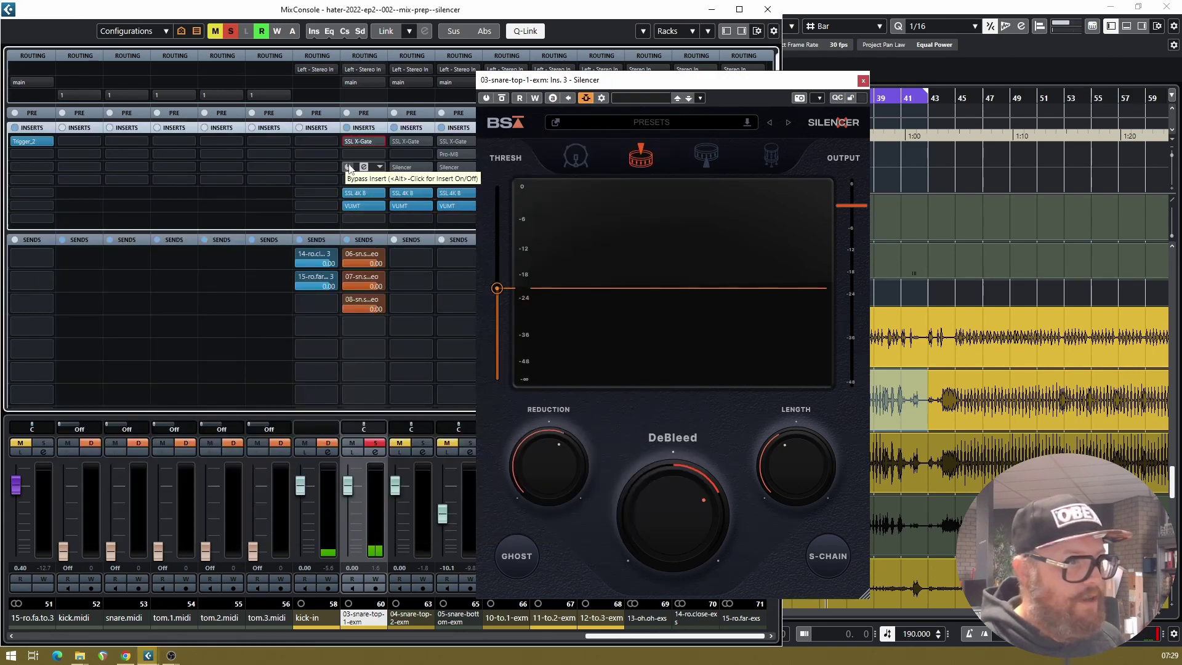
Reactivate Silencer on the first snare top, audition the snare through it, and close its window.
left_click(486, 98)
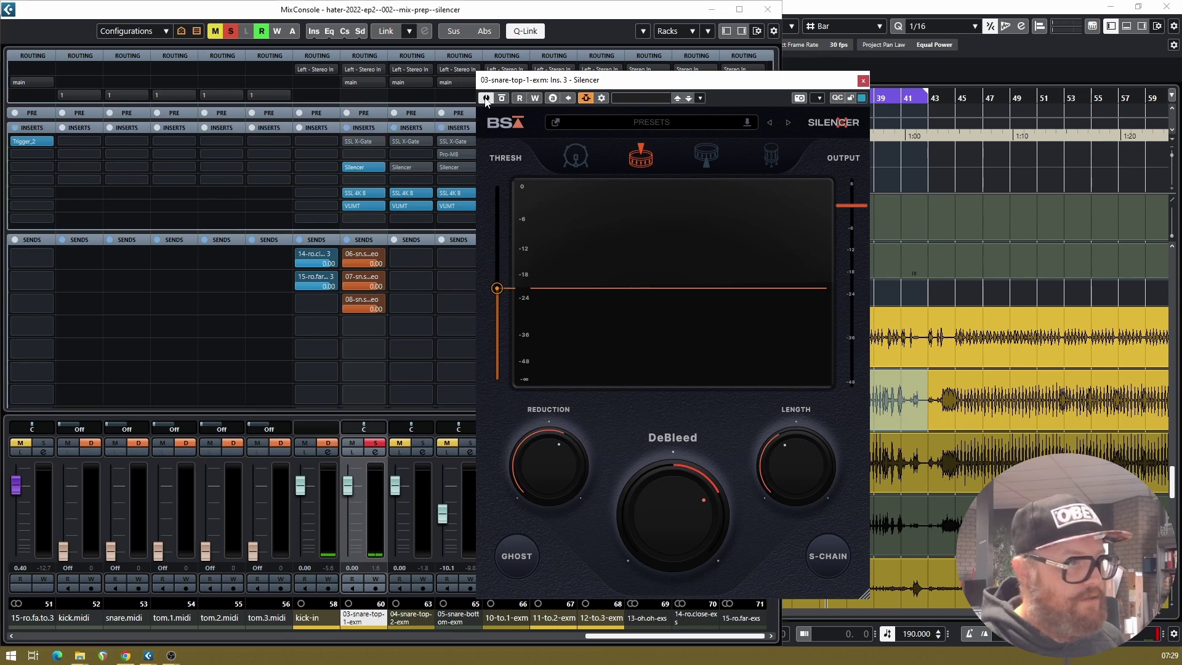
key("space")
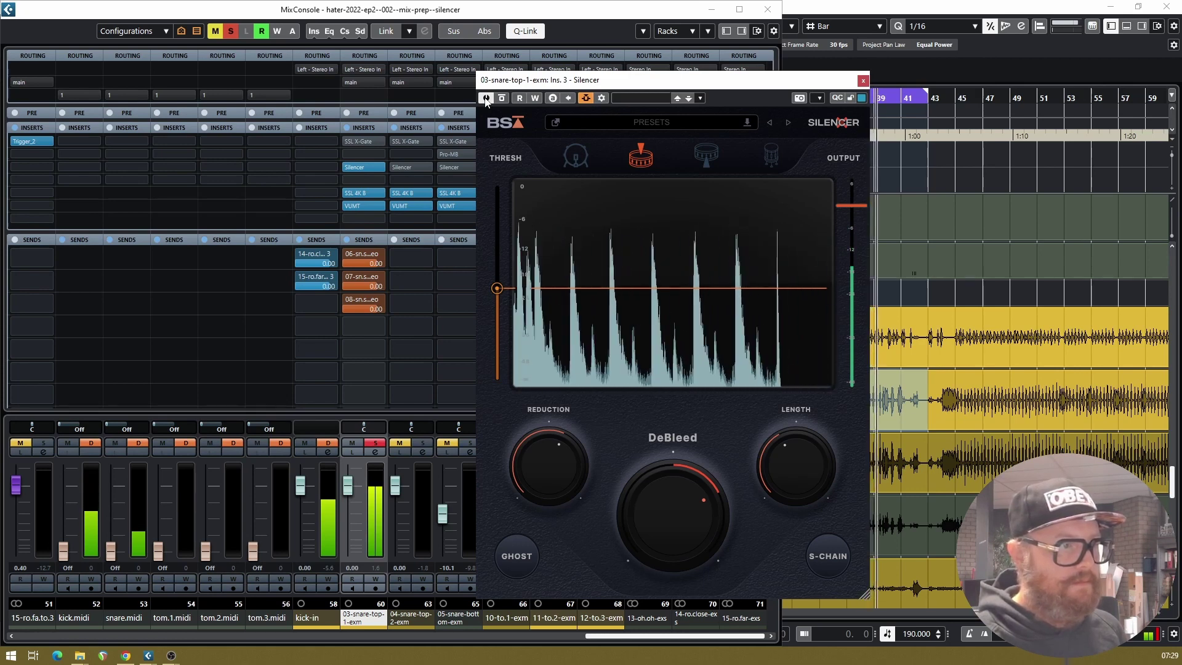
key("space")
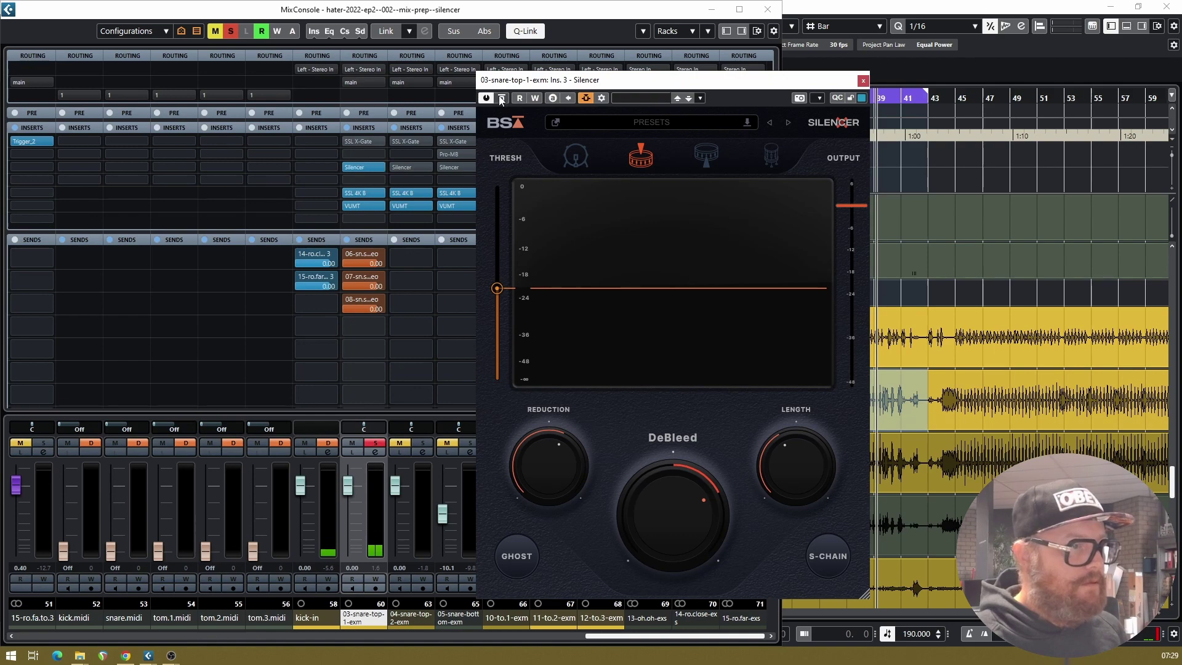
left_click(864, 80)
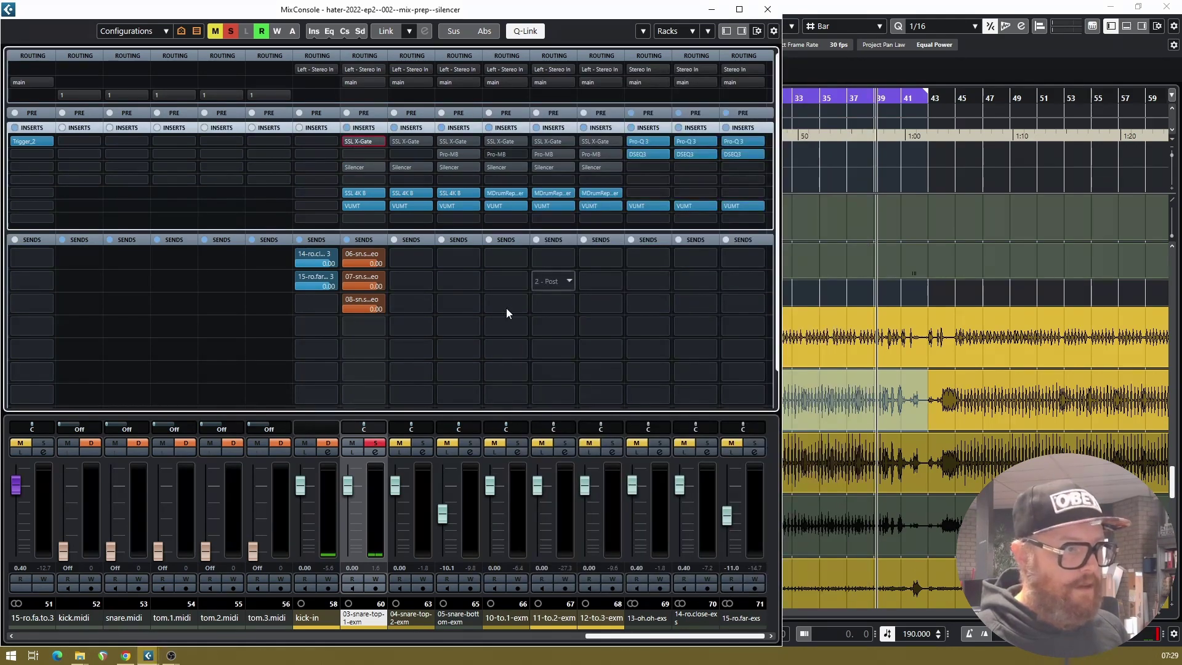
Solo all the snare and tom channels from 03-snare-top-1-exm to 12-to.3-exm and audition them unprocessed.
left_click(588, 602)
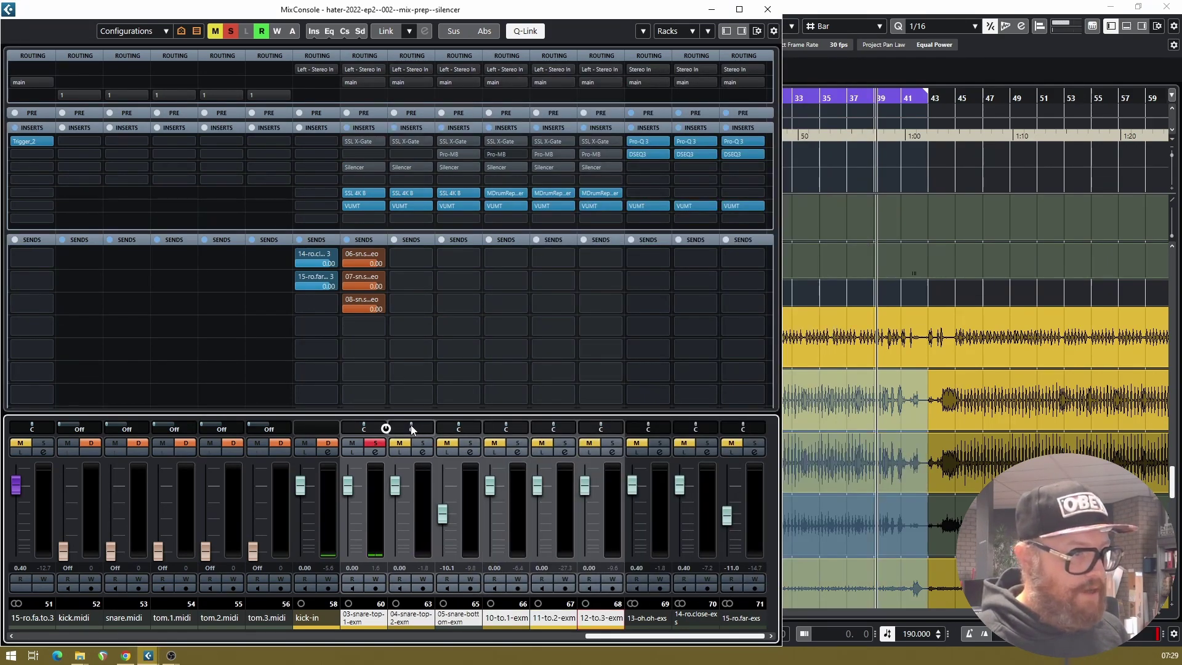
left_click(402, 444)
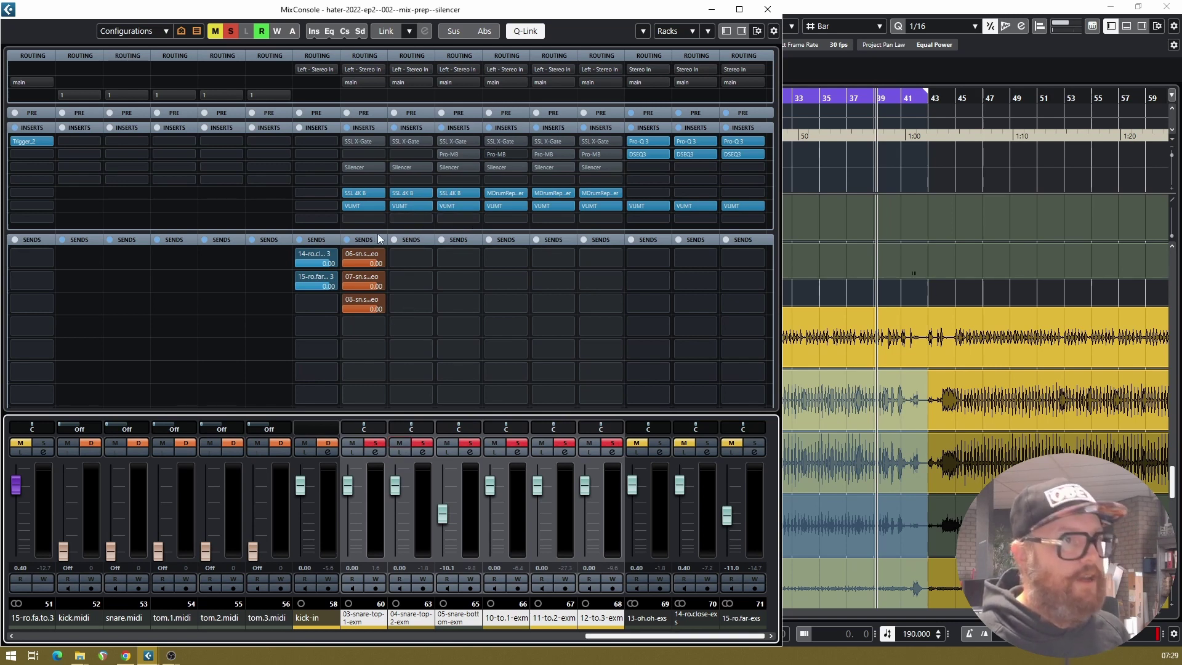
key("space")
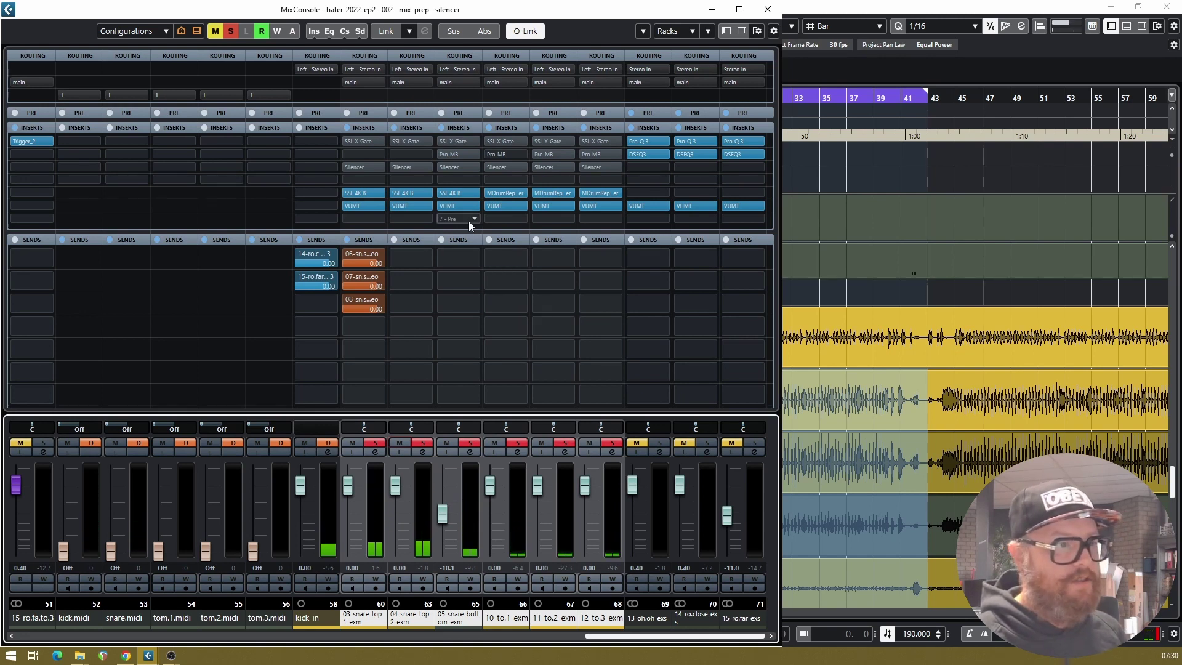
Audition SSL X-Gate on all the selected snare and tom channels, and replace it with Silencer on the same channels.
left_click(348, 141)
key("space")
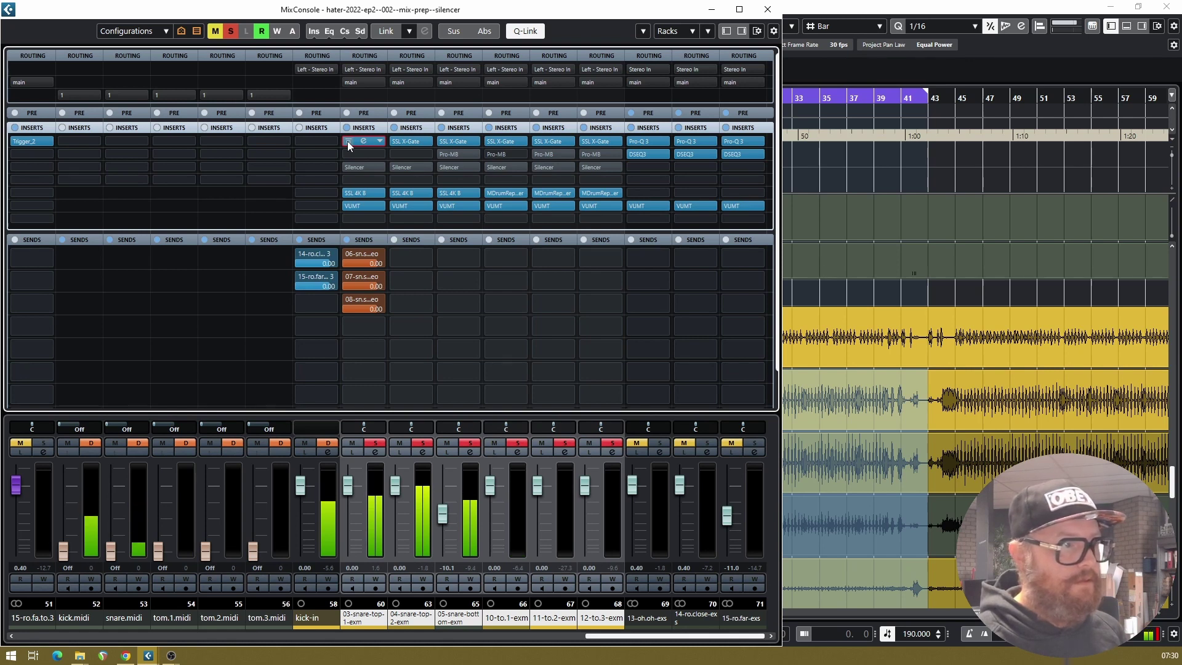
left_click(347, 142)
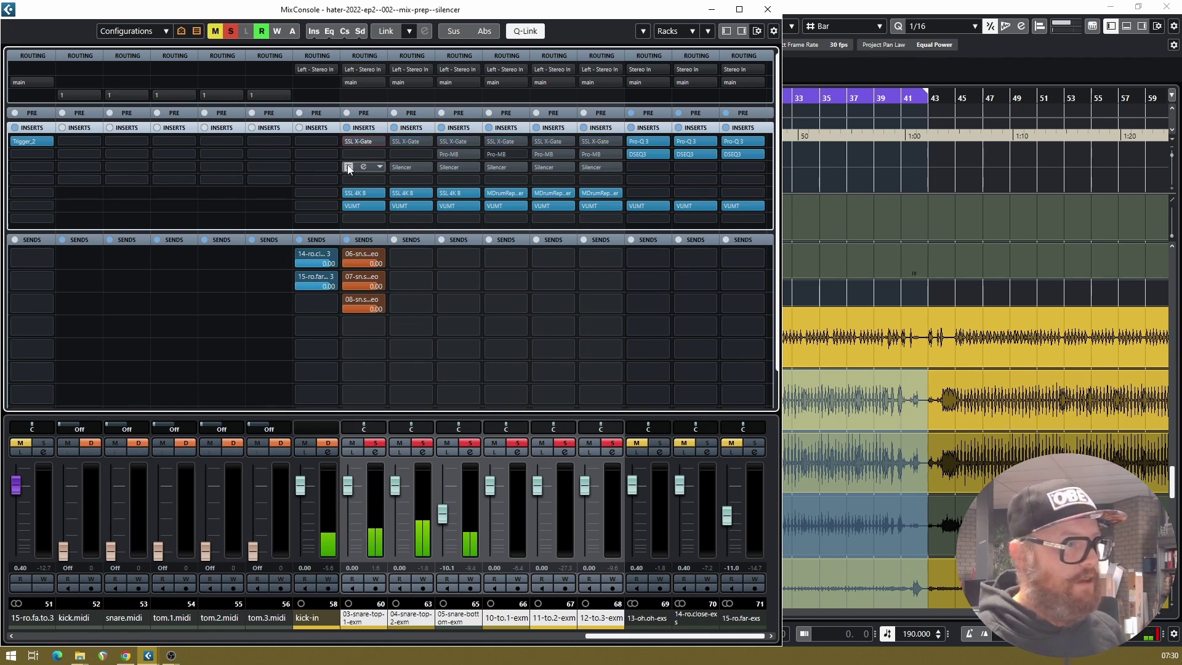
left_click(349, 167)
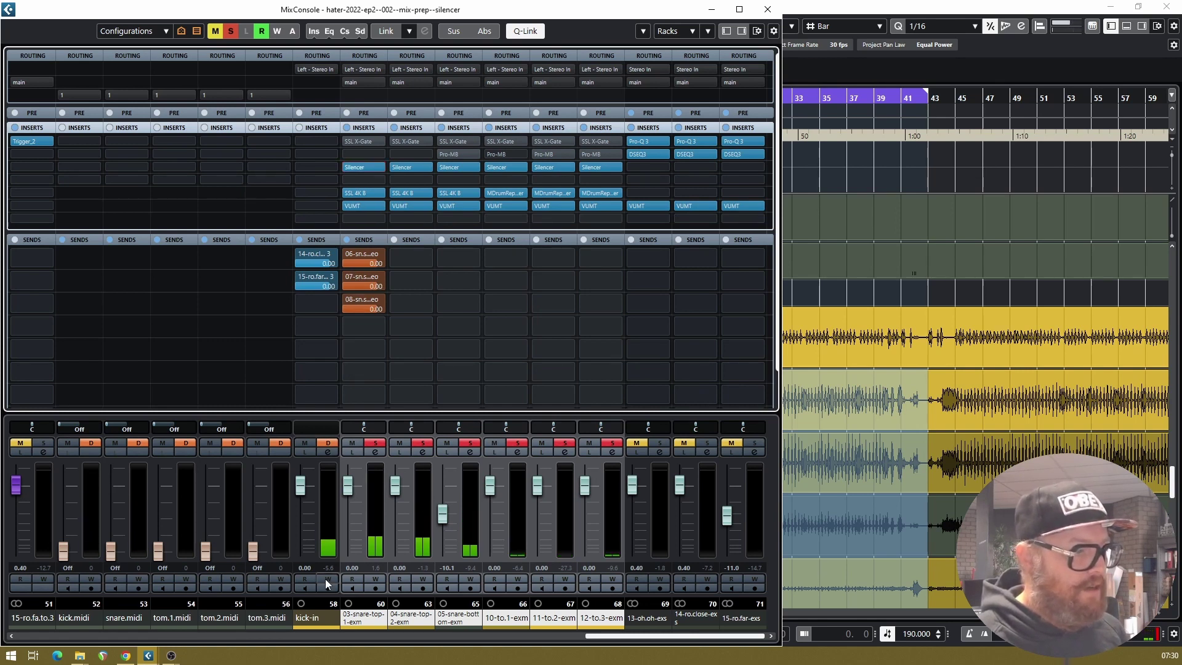
Enable the side-chain in the first snare top's Silencer and solo only that channel.
left_click(362, 618)
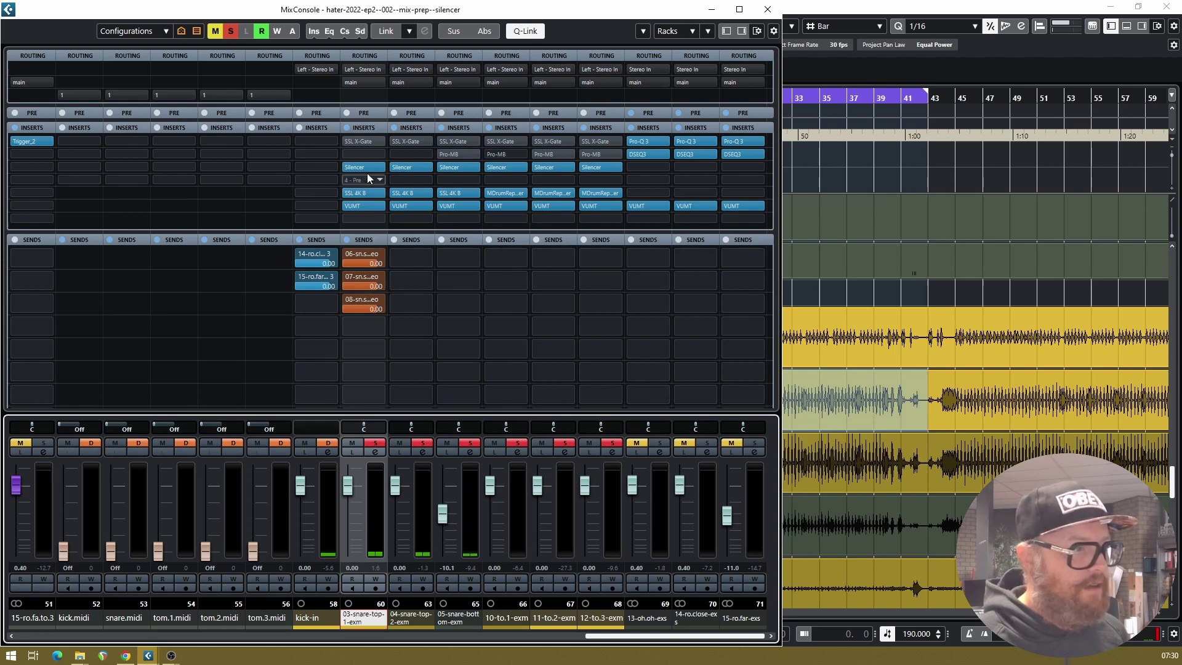
left_click(361, 163)
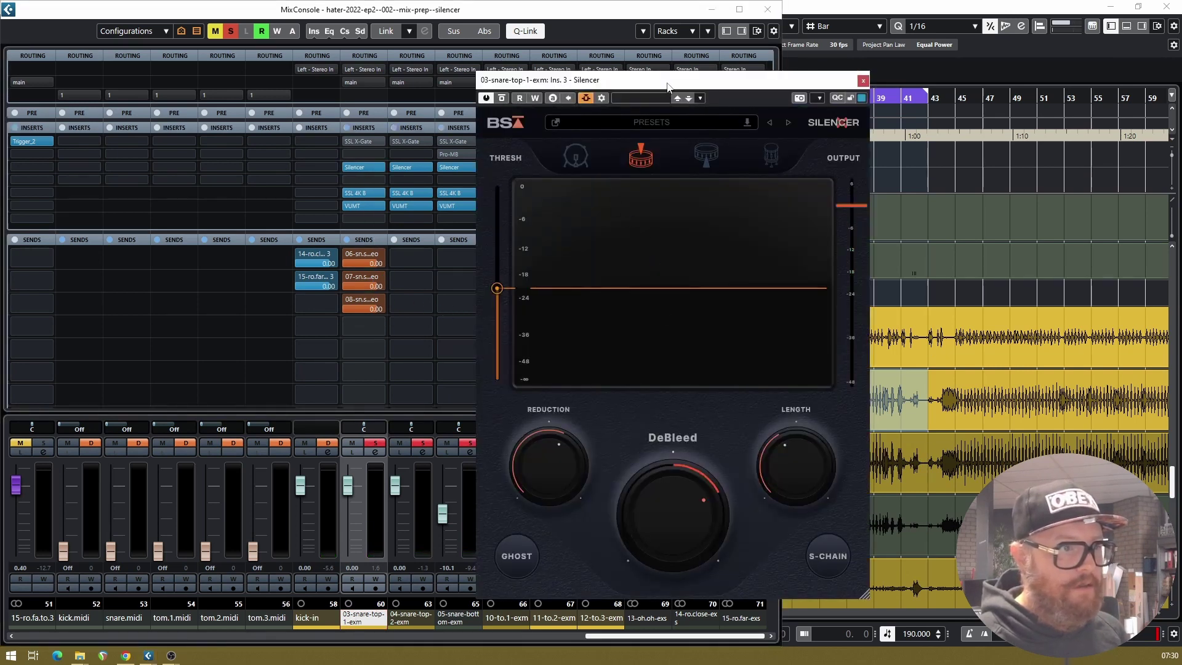
left_click_drag(669, 87, 643, 84)
left_click(802, 554)
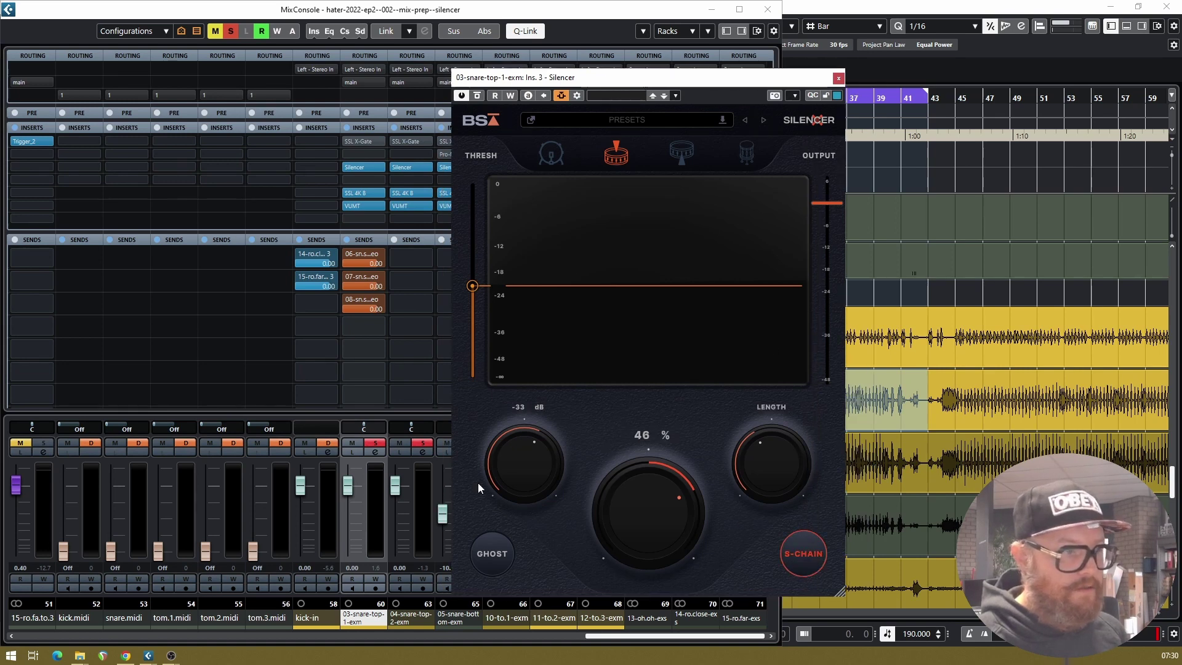
left_click(375, 443, "ctrl")
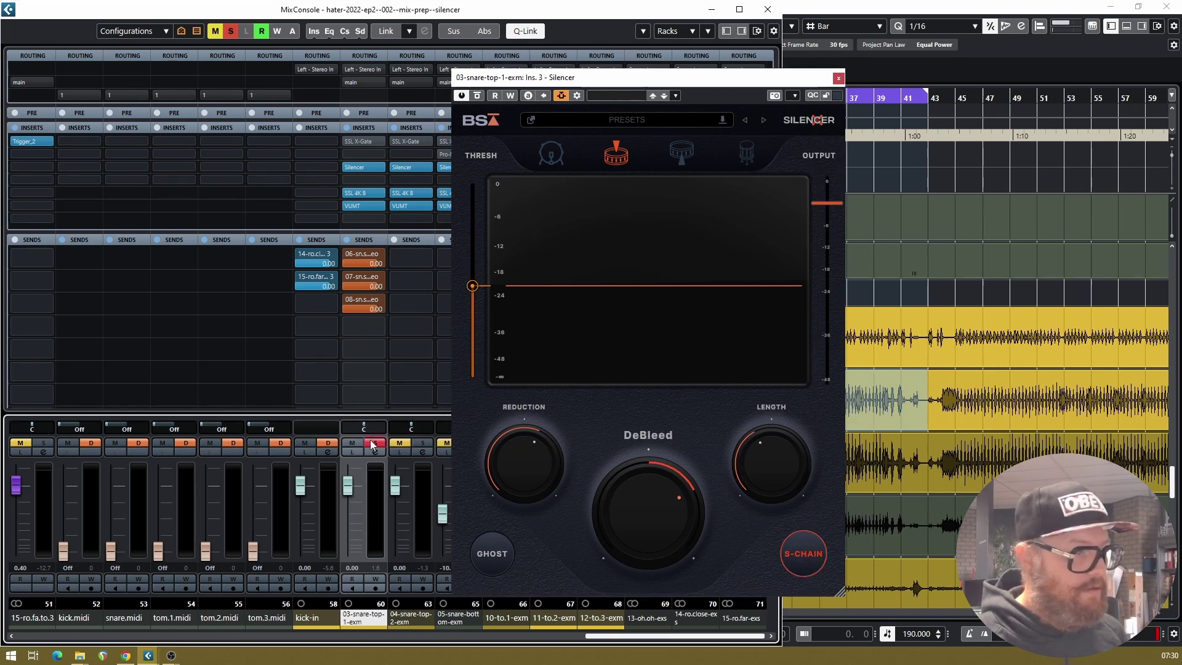
Check the source in Silencer's side-chain routing and play back the first snare top.
left_click(577, 95)
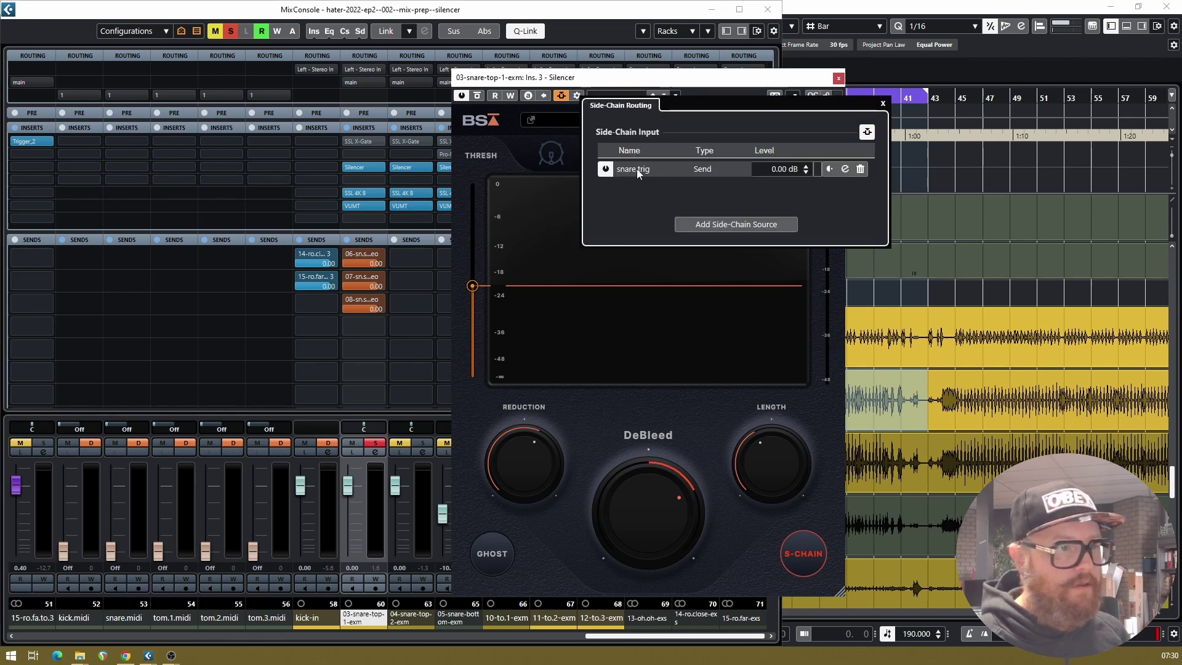
left_click(883, 105)
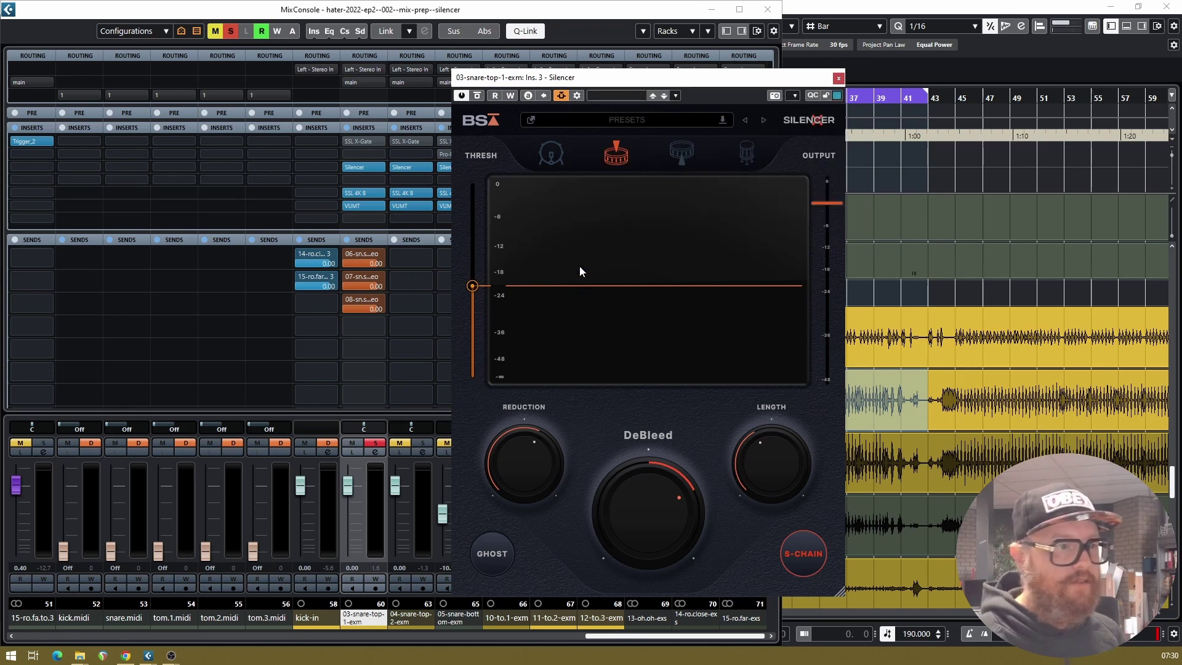
left_click_drag(586, 85, 569, 83)
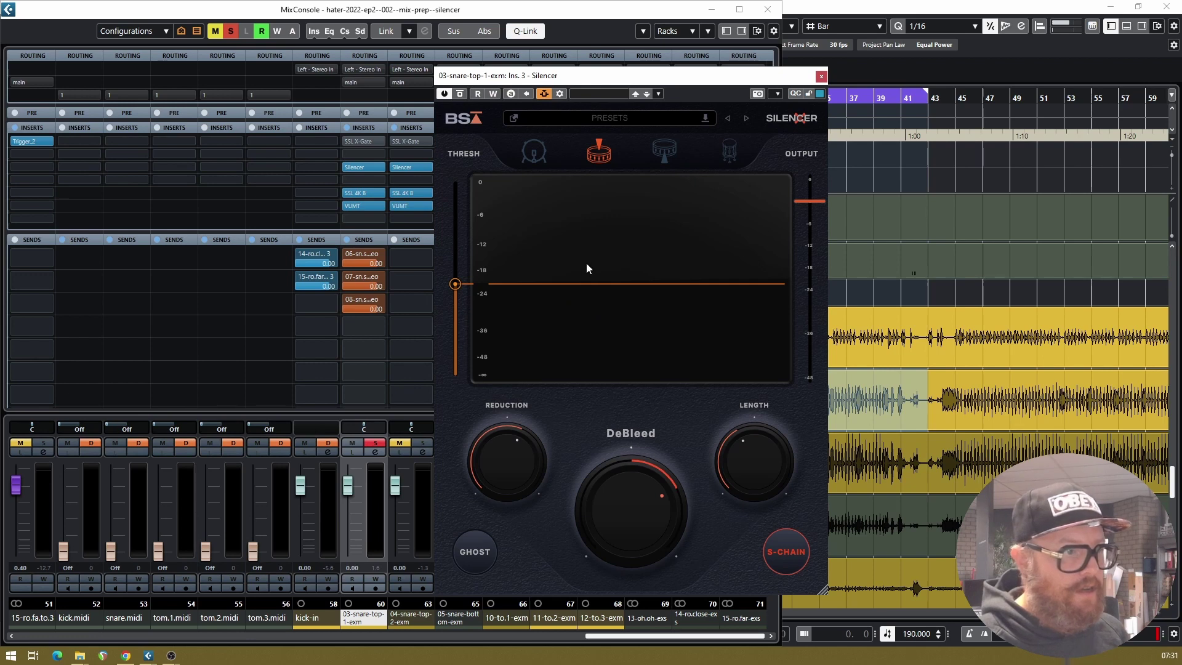
key("space")
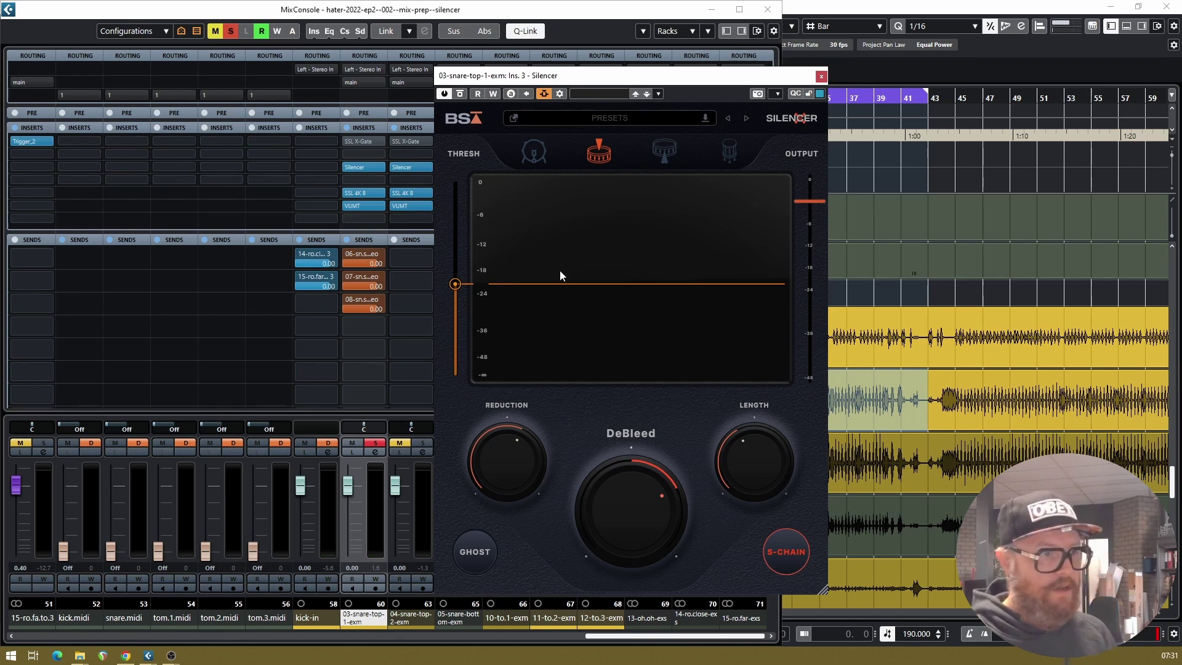
Play the first snare top, switch off Silencer's side-chain, and audition it with the threshold at -22.25 dB.
key("space")
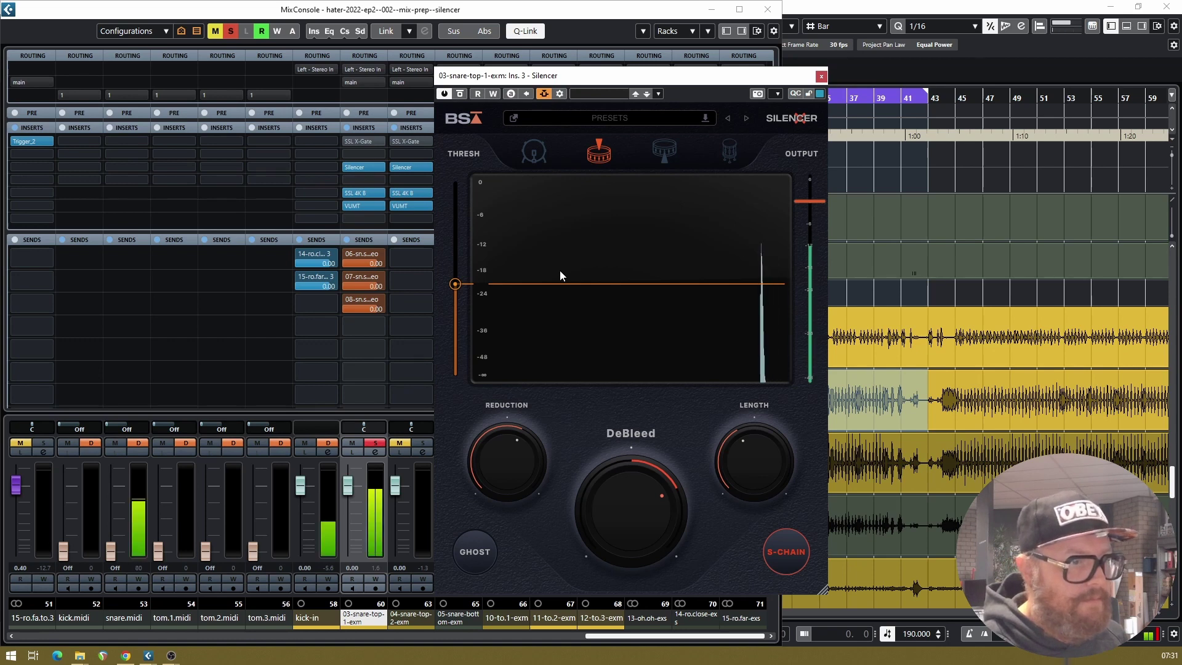
left_click(779, 550)
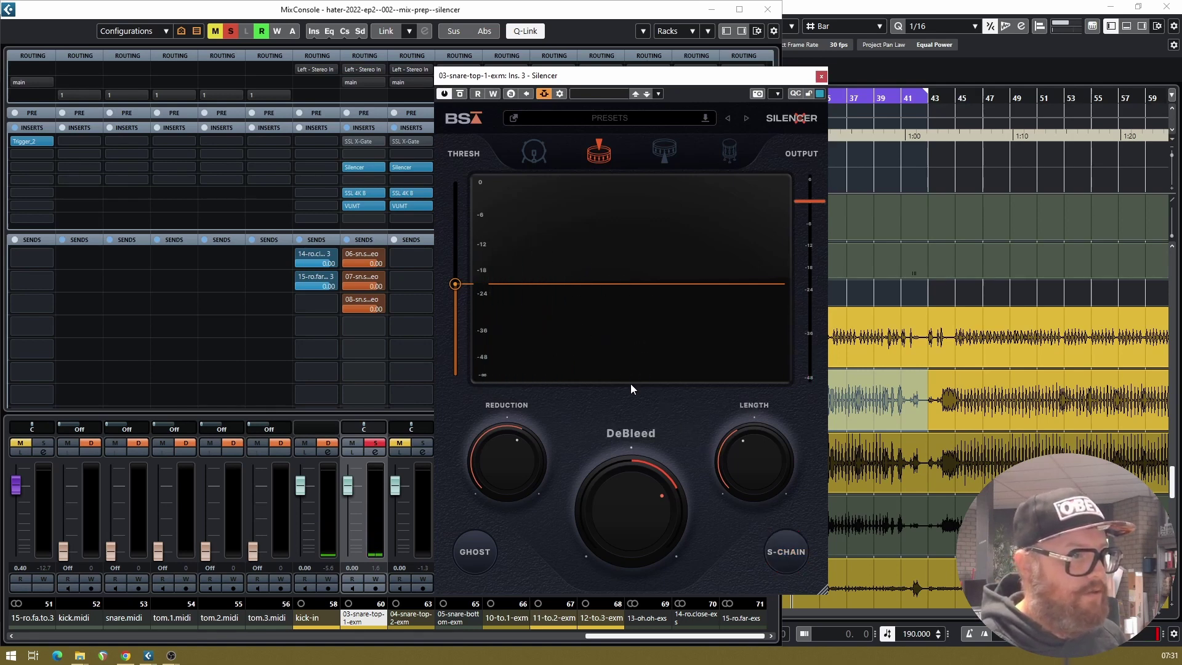
key("space")
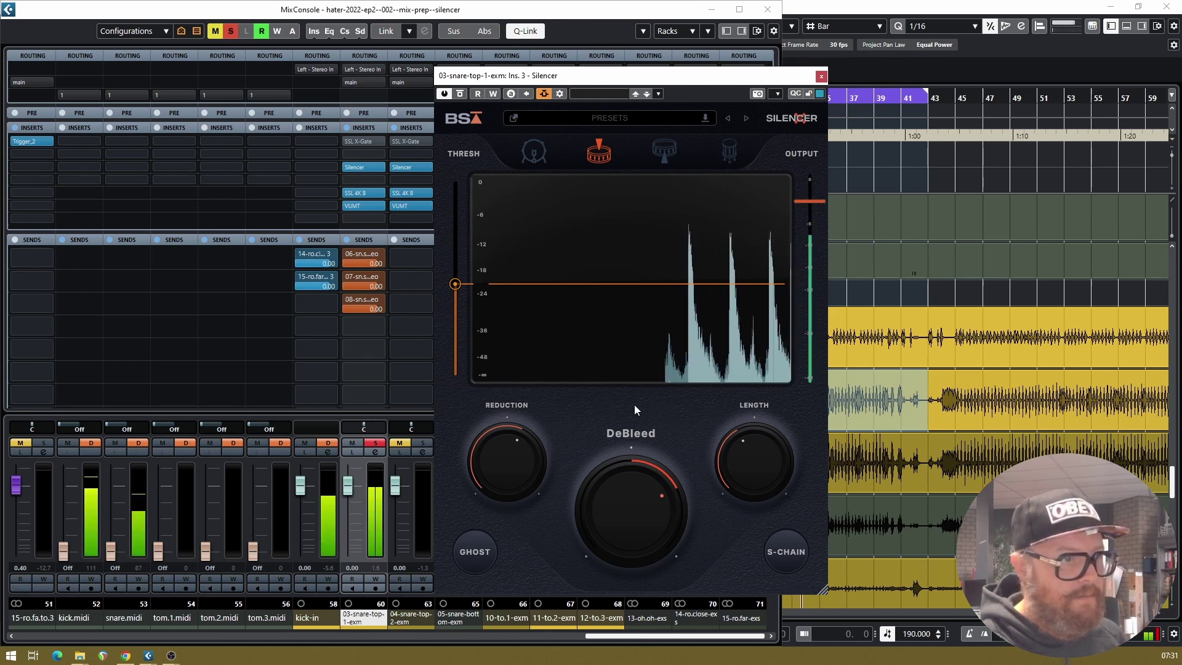
mouse_move(456, 286)
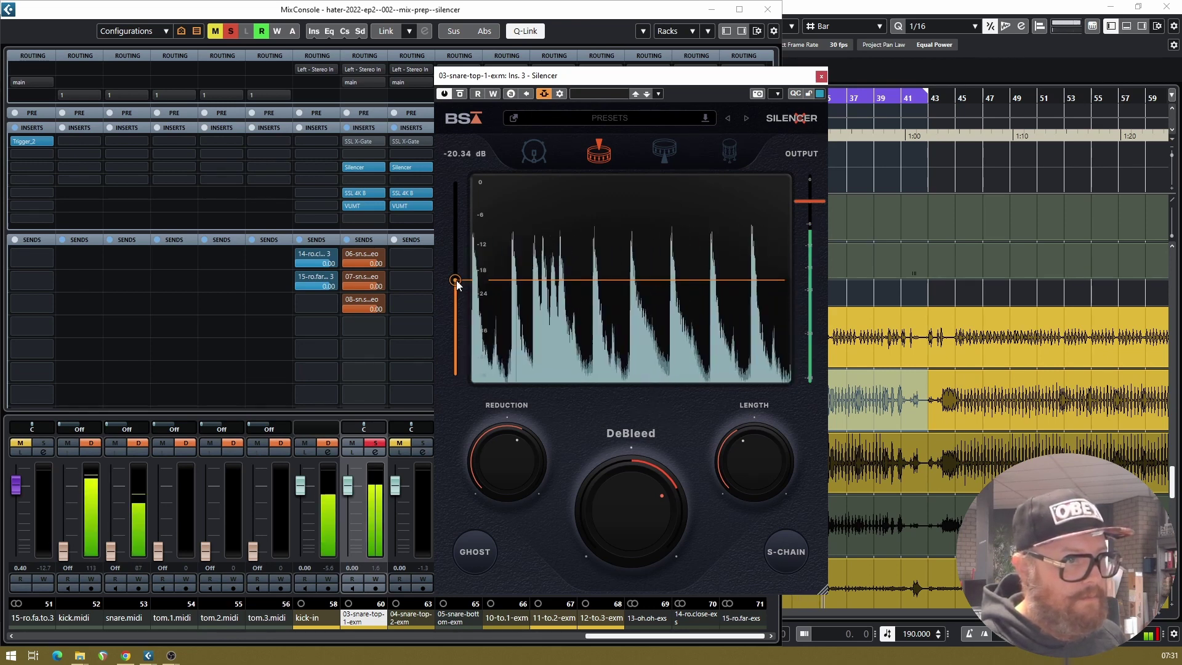
left_click_drag(456, 286, 456, 289)
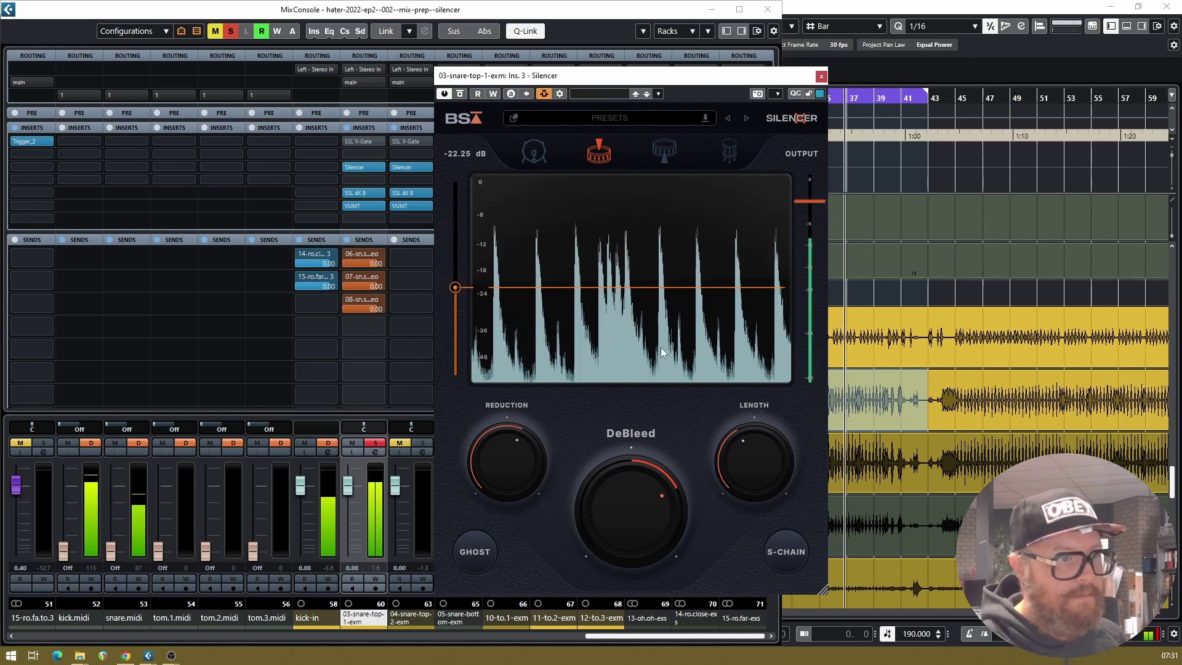
Turn Silencer's side-chain back on for the first snare top and lower the threshold to about -30 dB during playback.
left_click(779, 548)
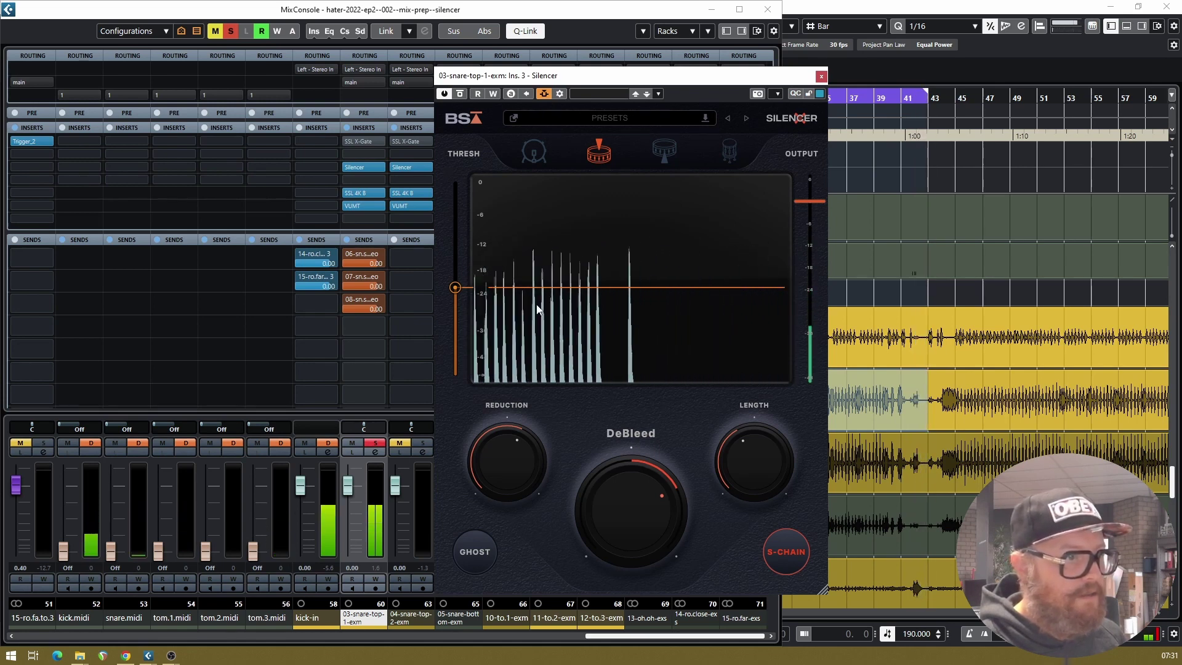
left_click_drag(537, 309, 538, 313)
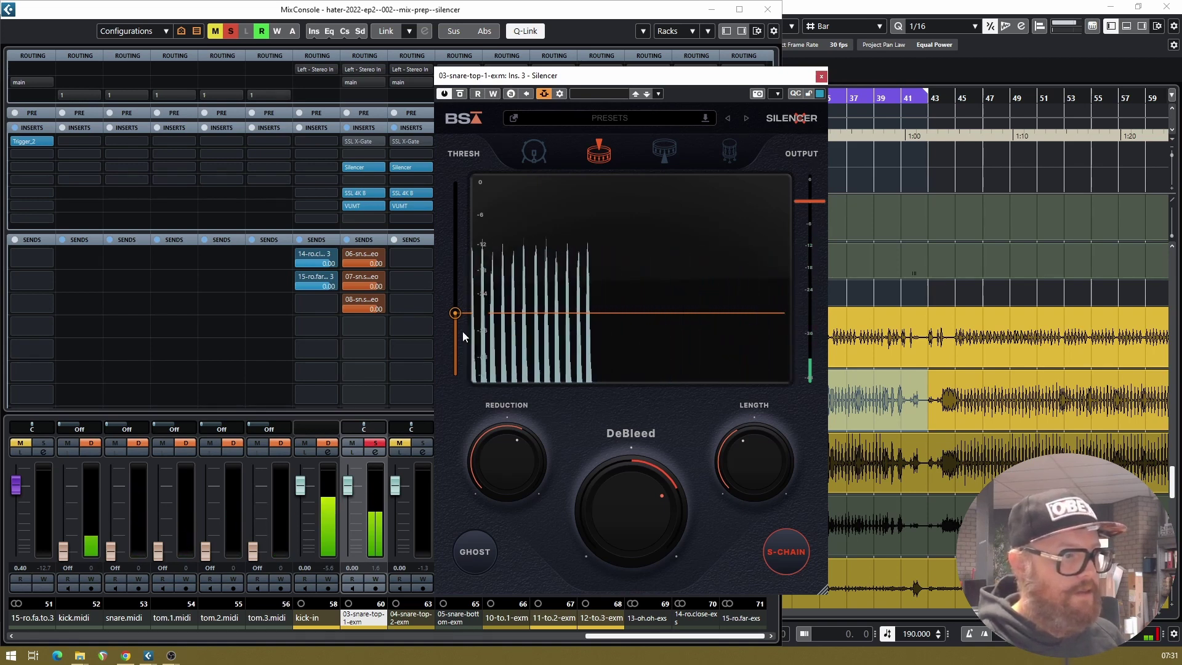
Replace the single snare solo with a solo of all channels from 03-snare-top-1-exm to 12-to.3-exm, and close the Silencer window.
left_click(376, 443)
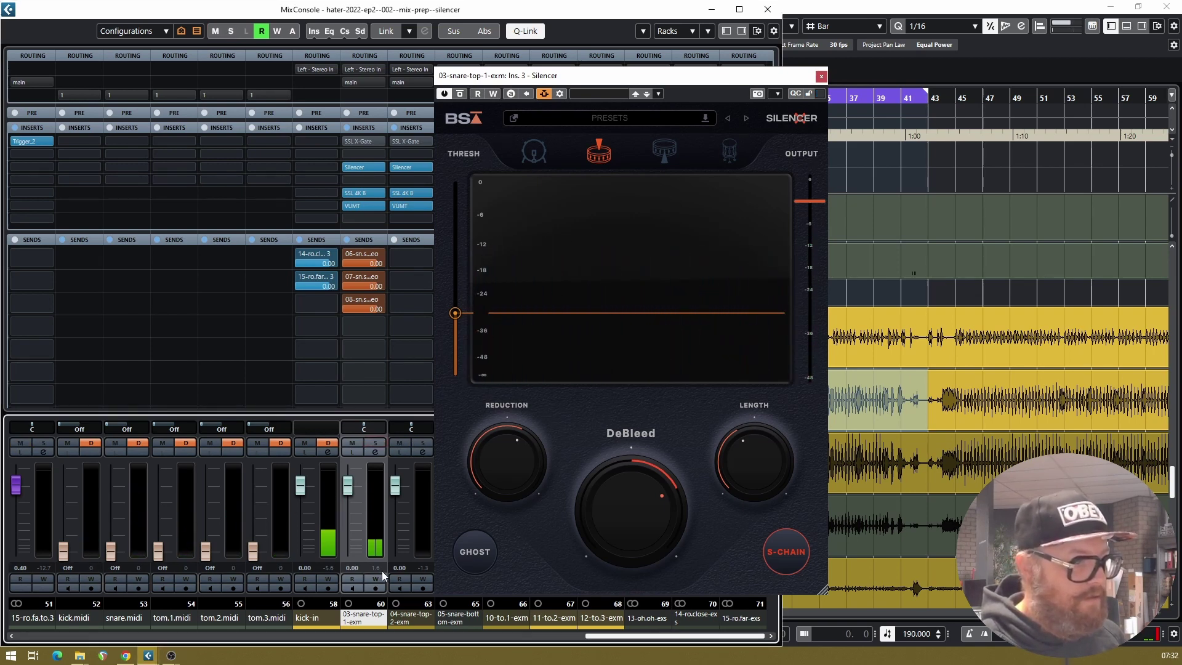
left_click(595, 618, "shift")
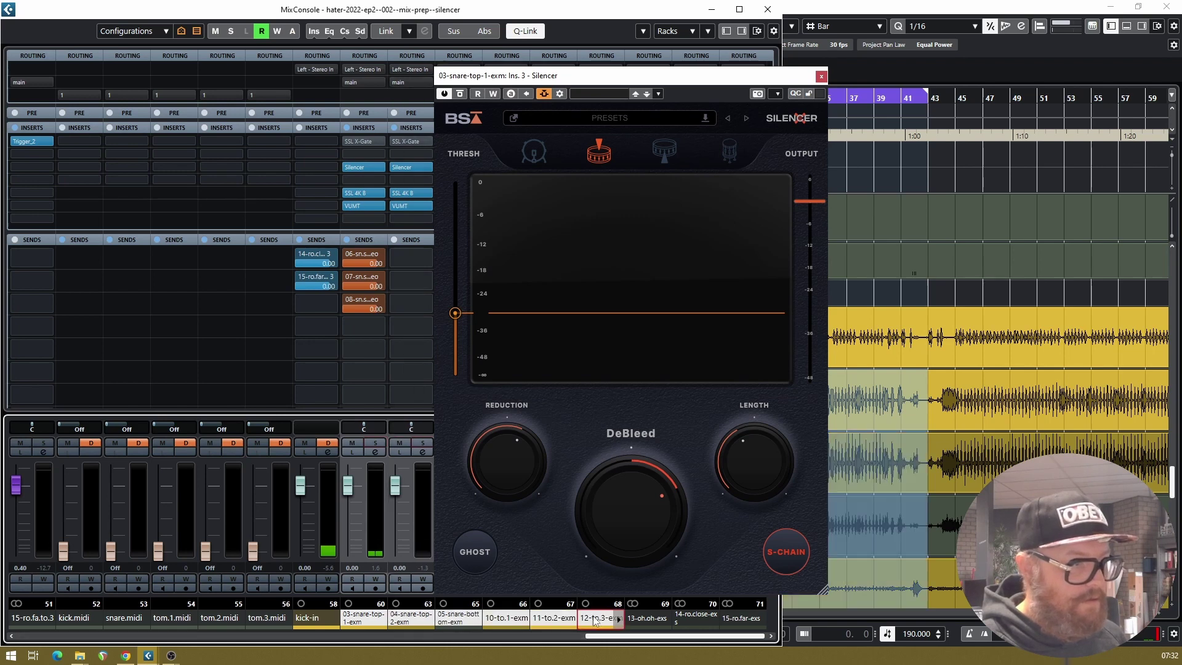
left_click(374, 441)
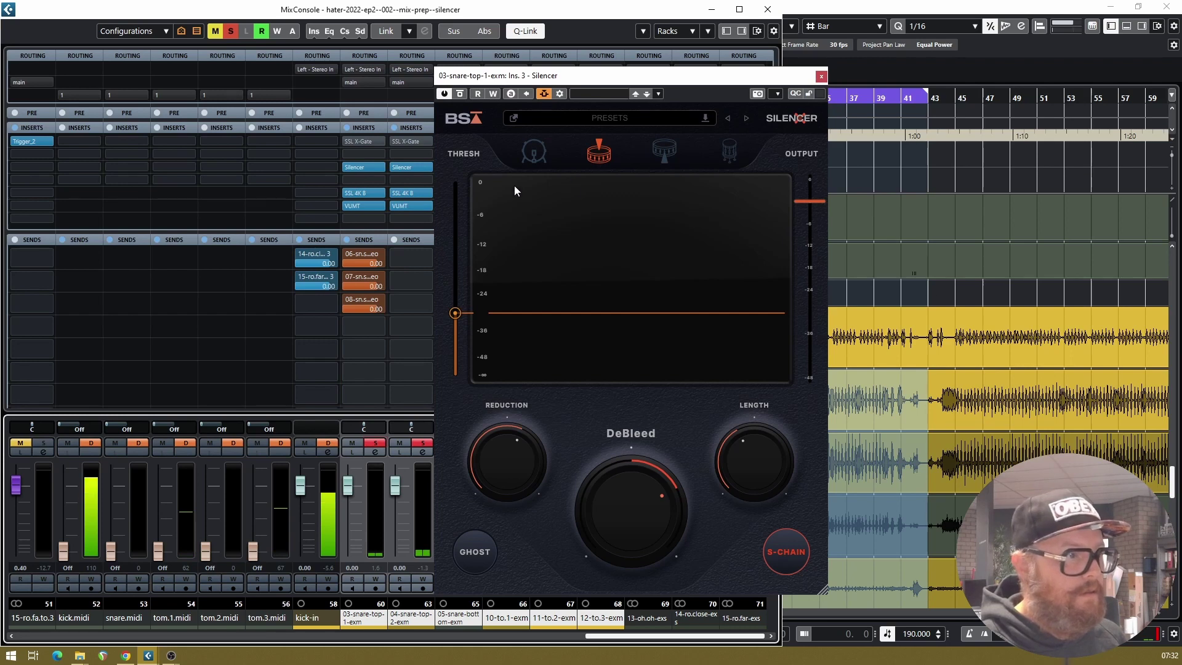
left_click(821, 78)
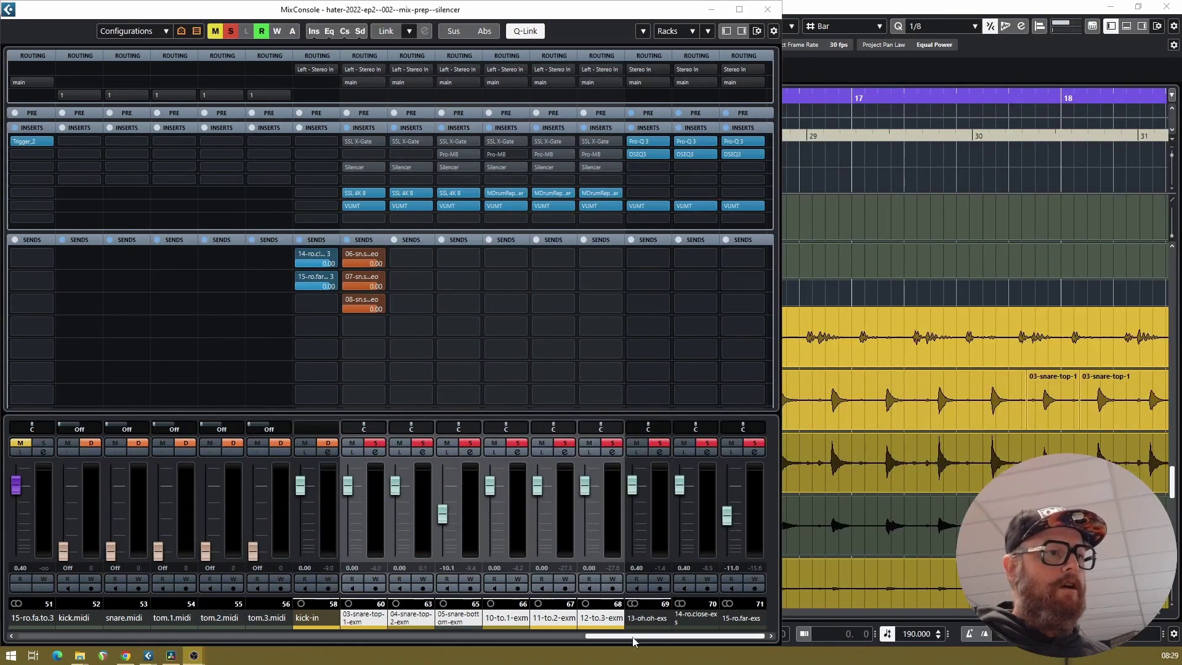
Start playback of the soloed drums from the project window and bring the MixConsole back into view.
left_click(664, 637)
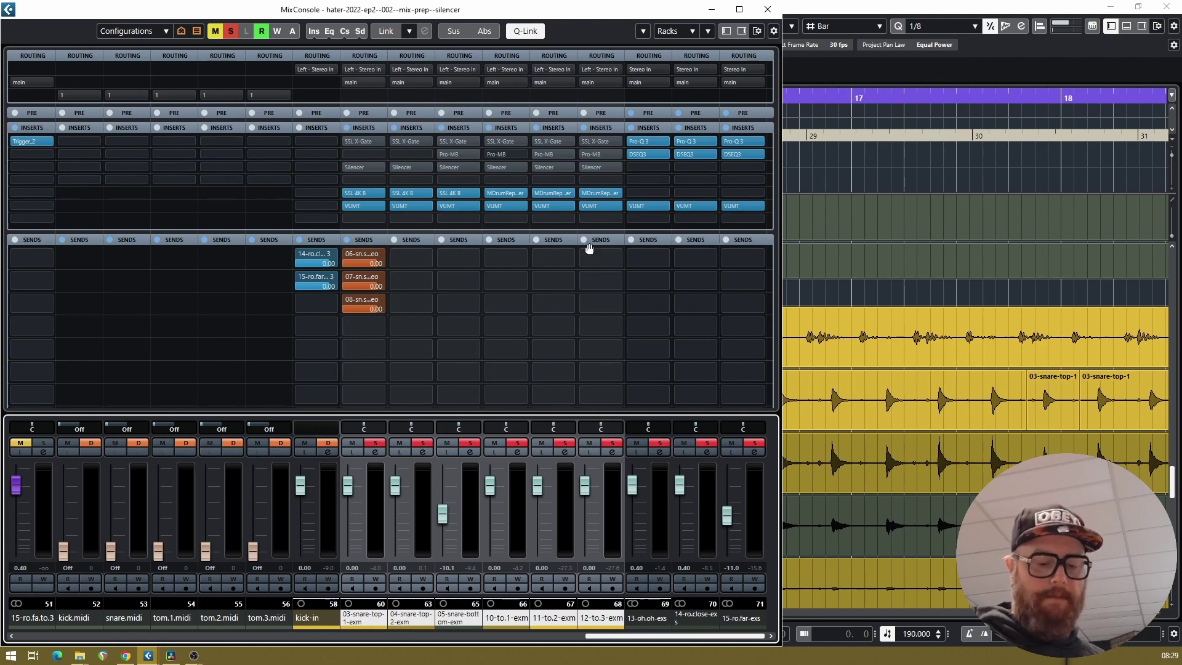
left_click(837, 79)
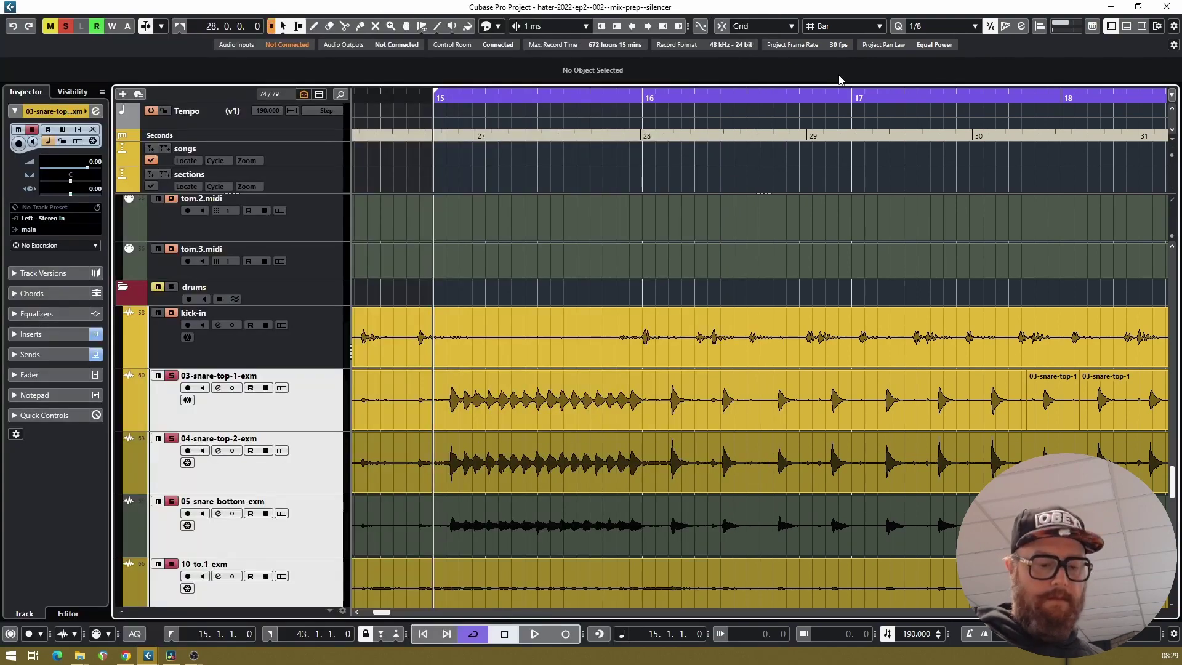
key("F3")
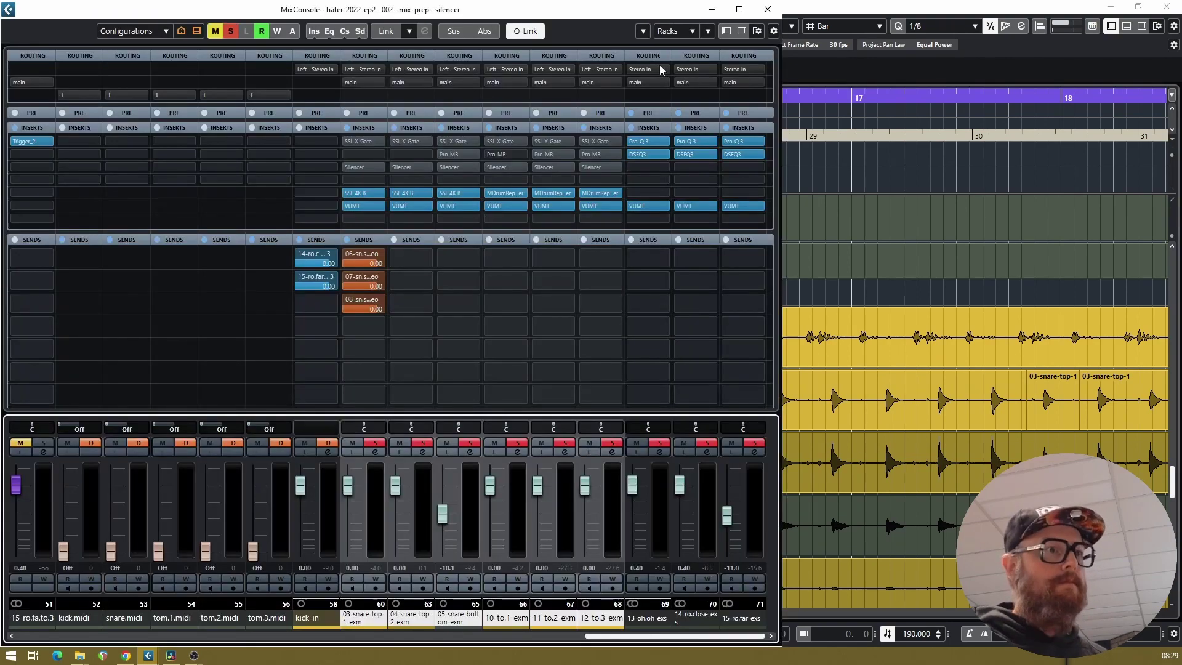
left_click(859, 72)
key("space")
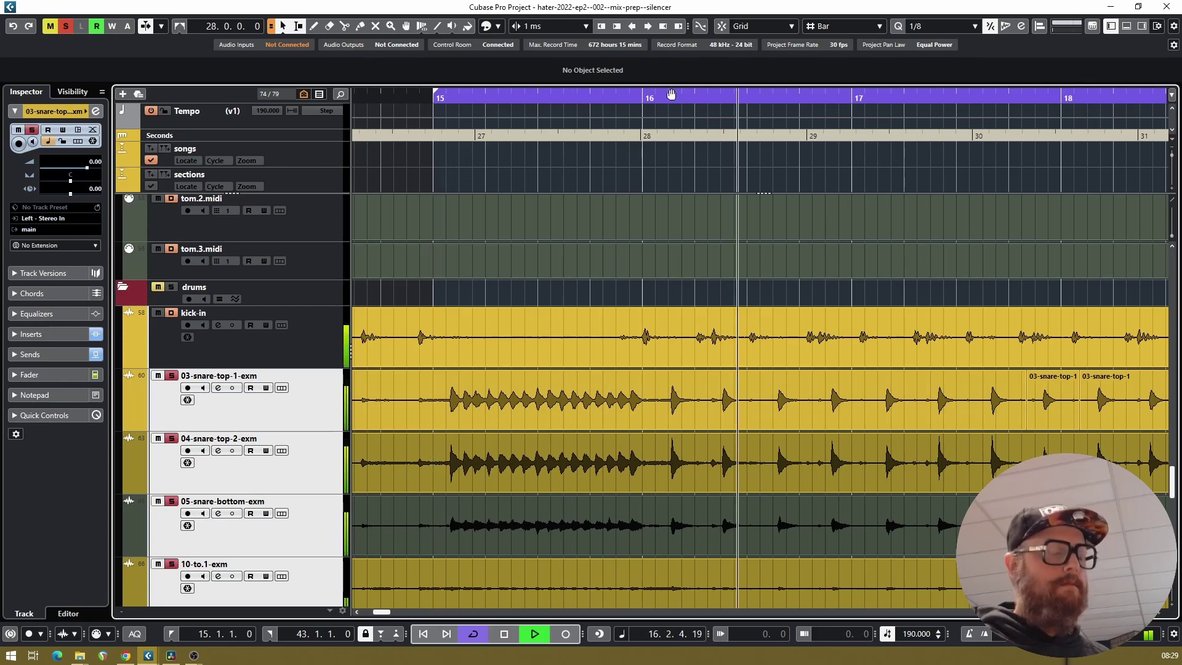
key("F3")
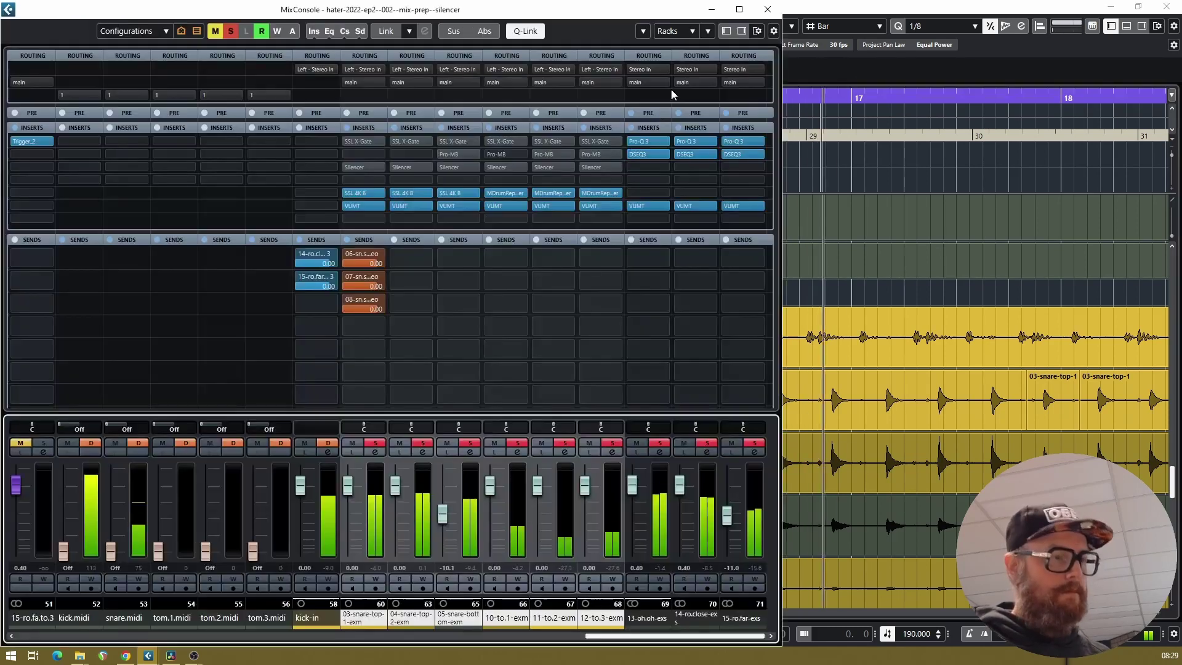
Compare the drums with Silencer active and bypassed on all selected snare and tom channels during playback, ending with it active.
left_click(348, 167, "alt")
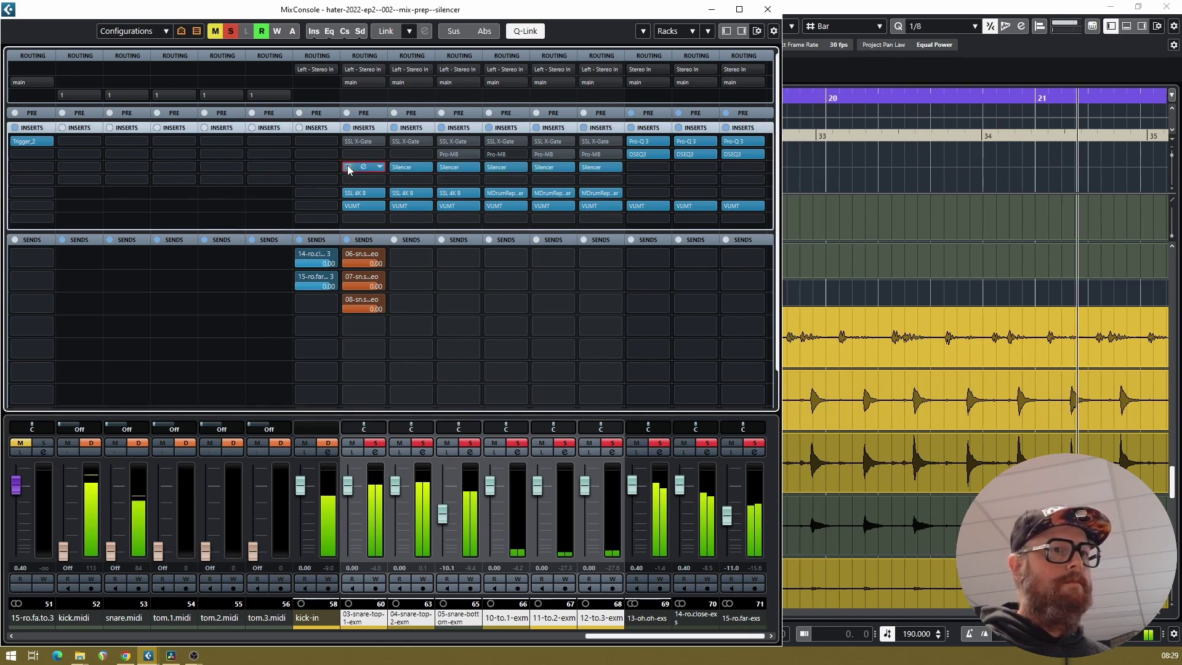
left_click(348, 167, "alt")
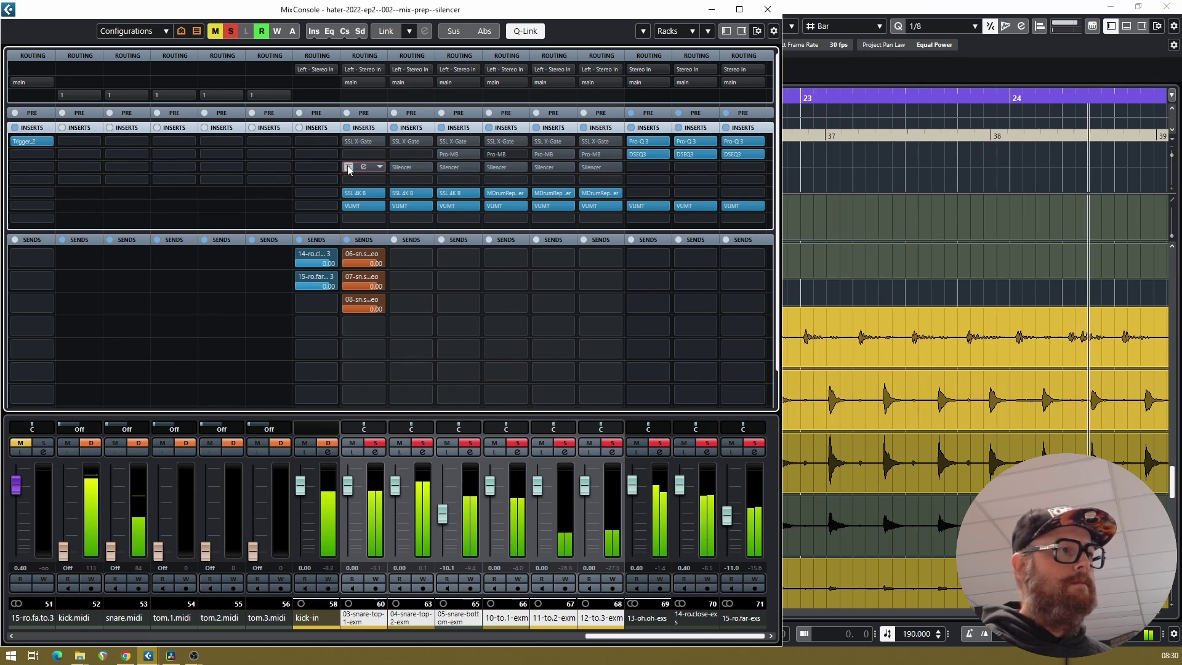
left_click(348, 167, "alt")
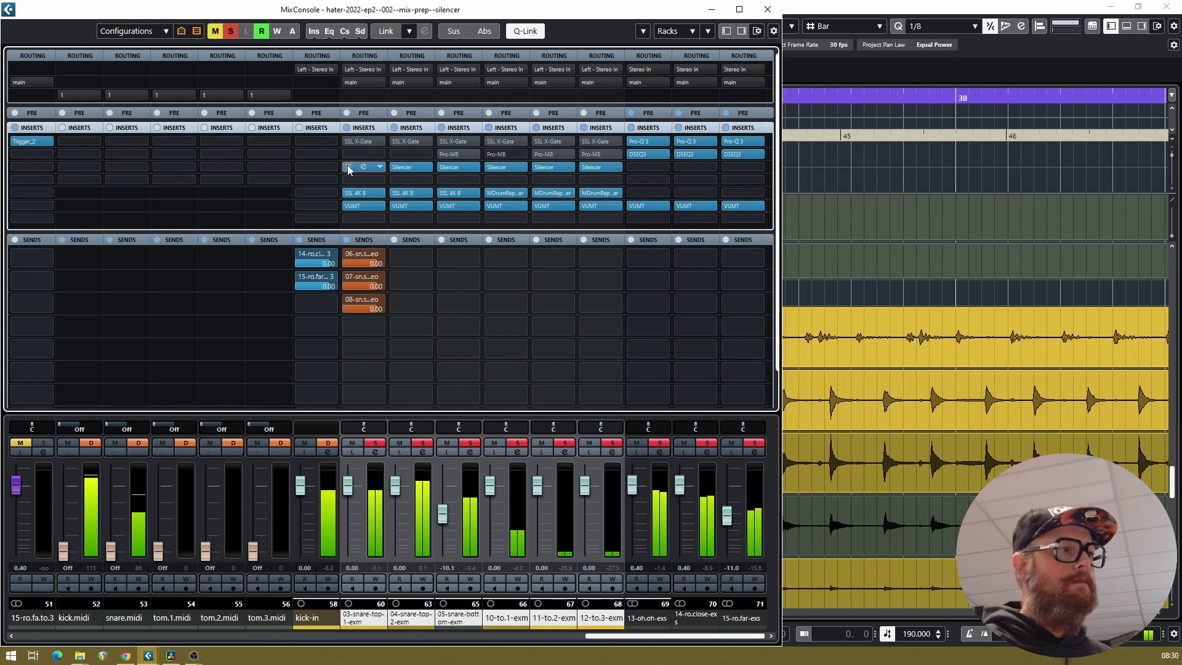
left_click(348, 167, "alt")
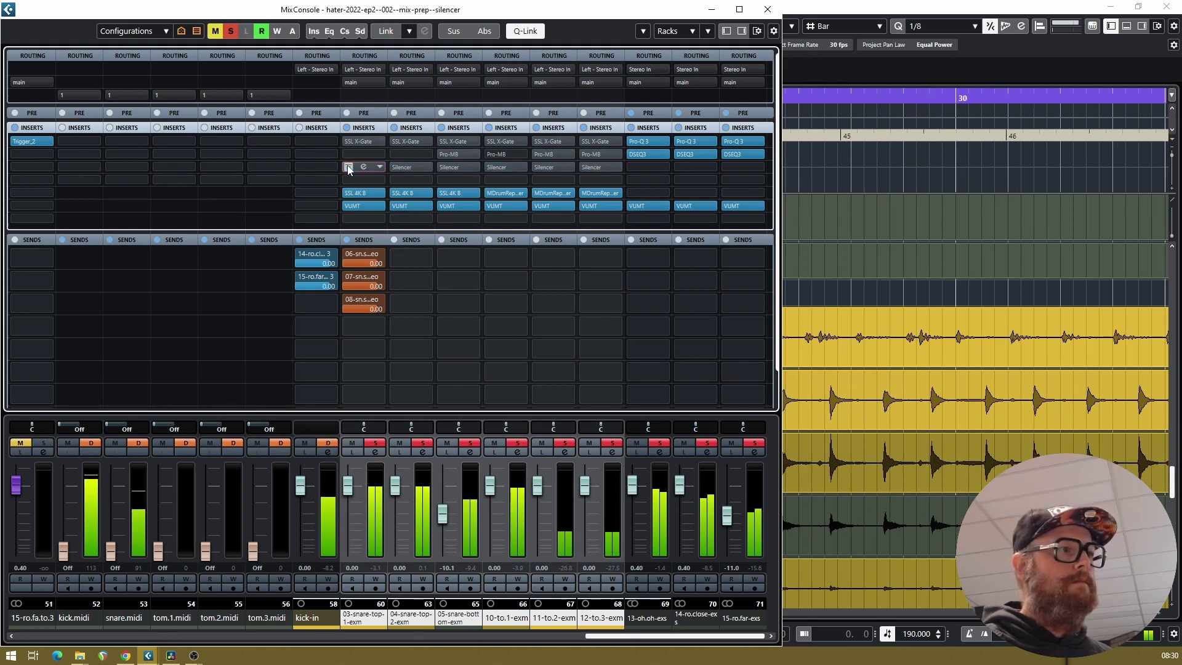
left_click(347, 167, "alt")
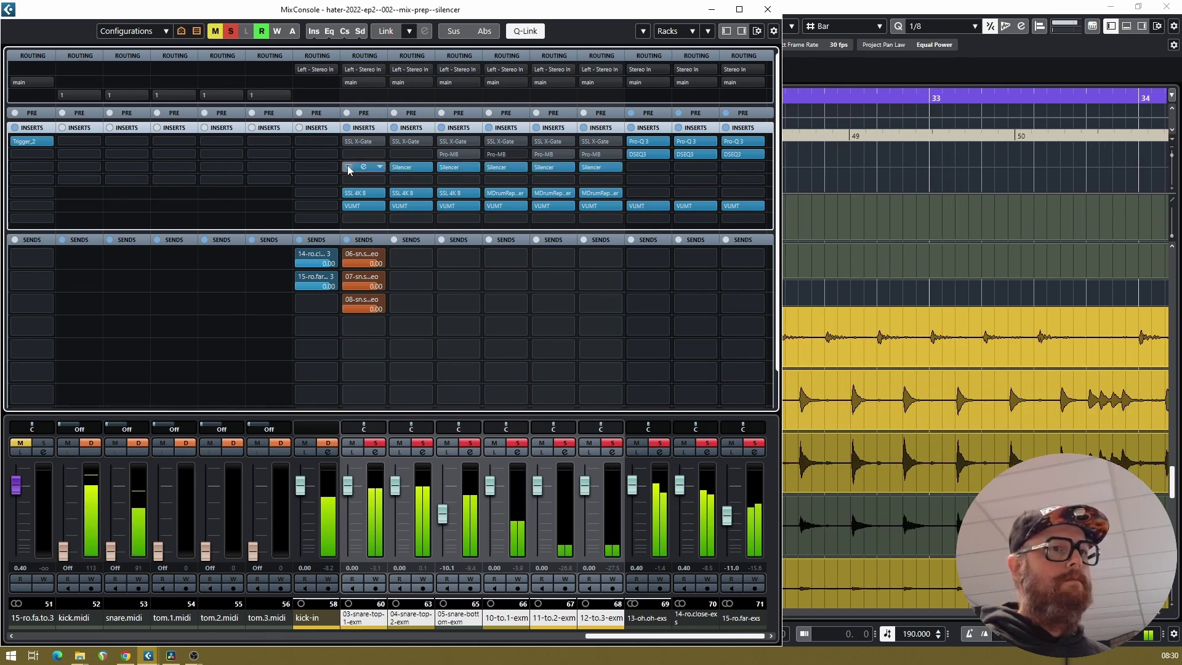